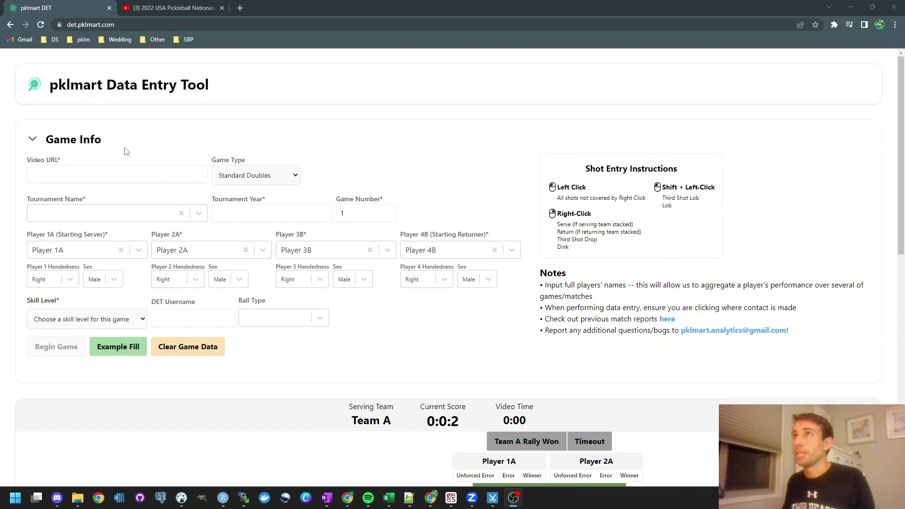
Copy the link of the 2022 USA Pickleball Nationals YouTube video and enter it as the game's video URL
click(143, 8)
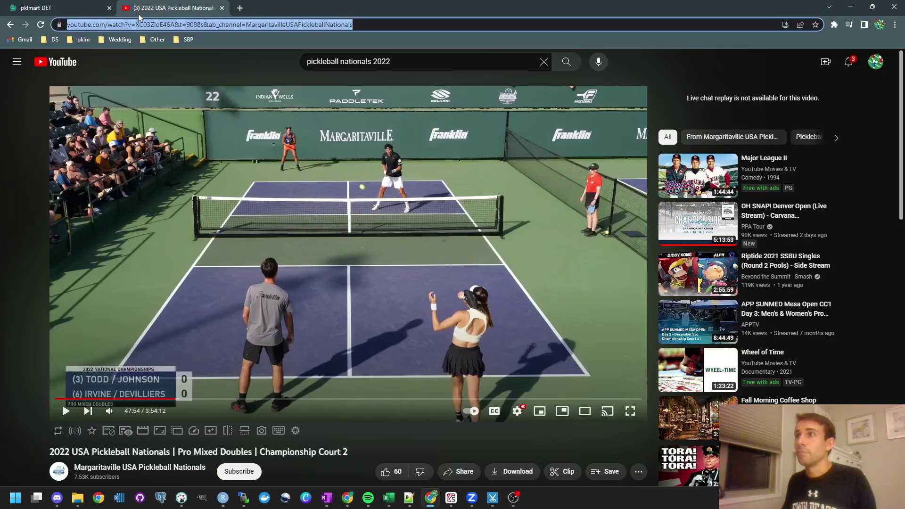
click(71, 8)
key(ctrl+v)
scroll(288, 360, down, 5)
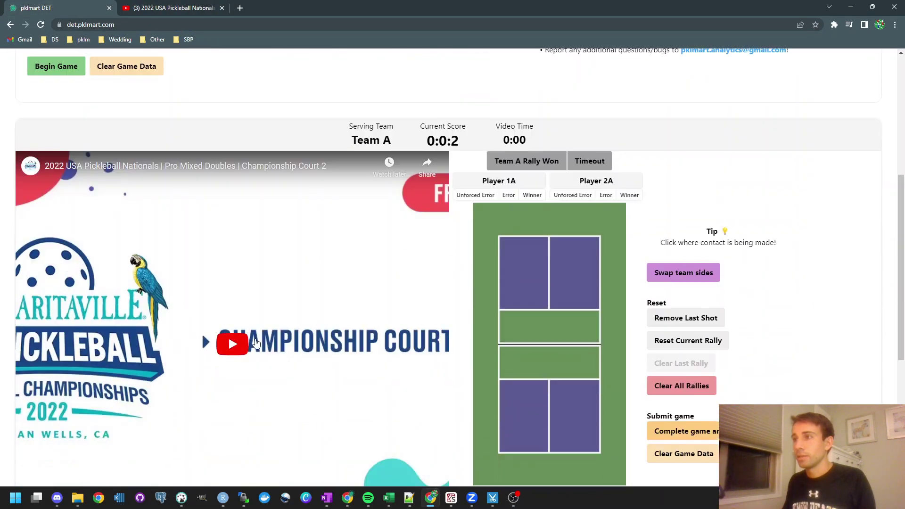
scroll(267, 352, up, 2)
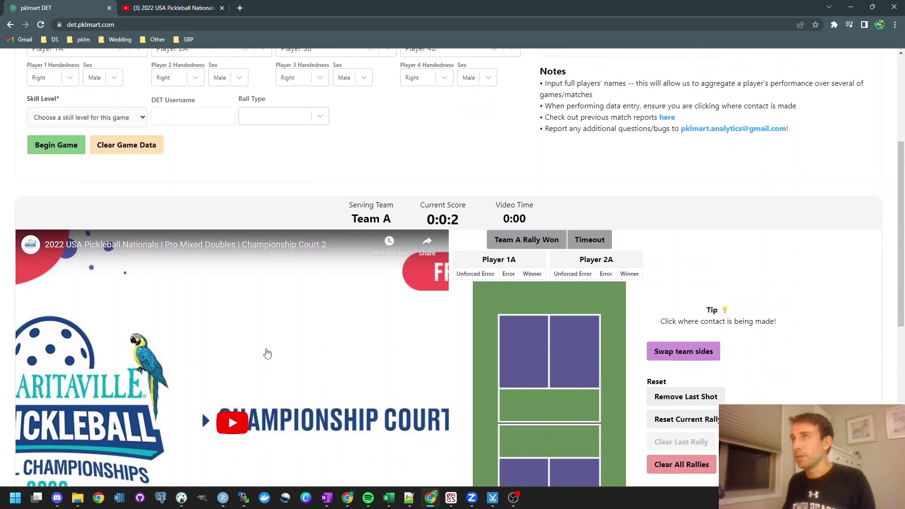
scroll(267, 352, up, 4)
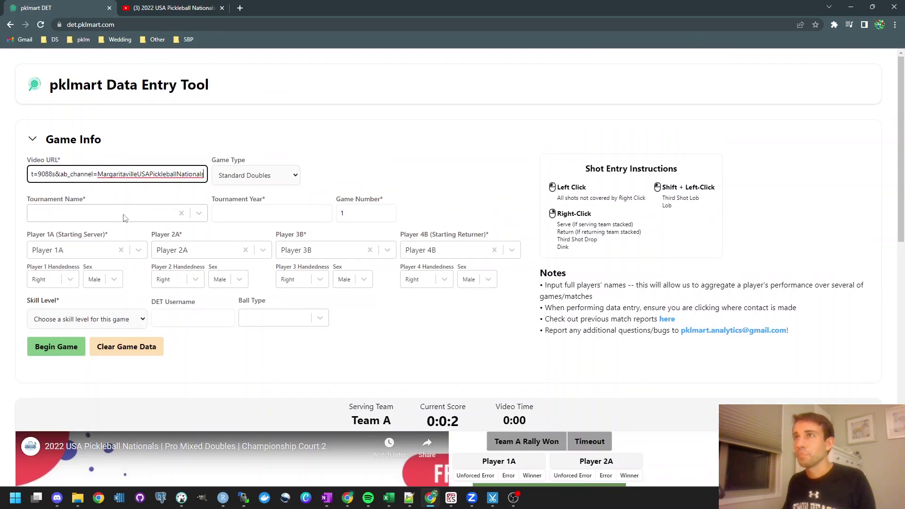
Choose the existing tournament "2022 USA Pickleball Nationals" and set the tournament year to 2022
click(125, 218)
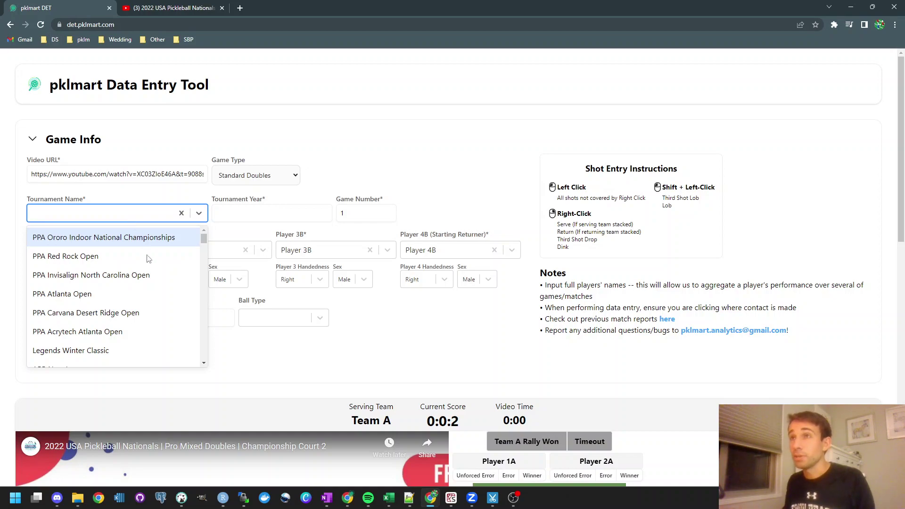
mouse_move(204, 238)
mouse_down()
mouse_move(204, 273)
mouse_move(203, 231)
mouse_up()
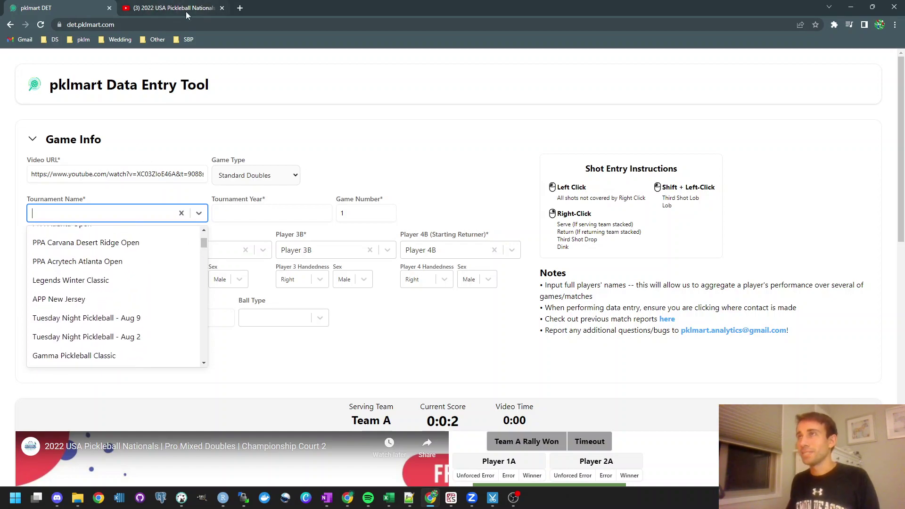
text(Pickleball Na)
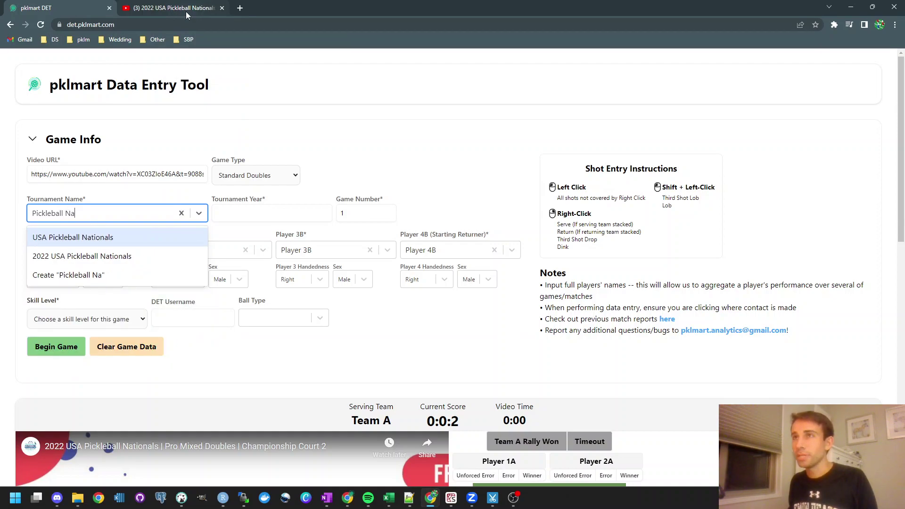
key(Down)
key(Return)
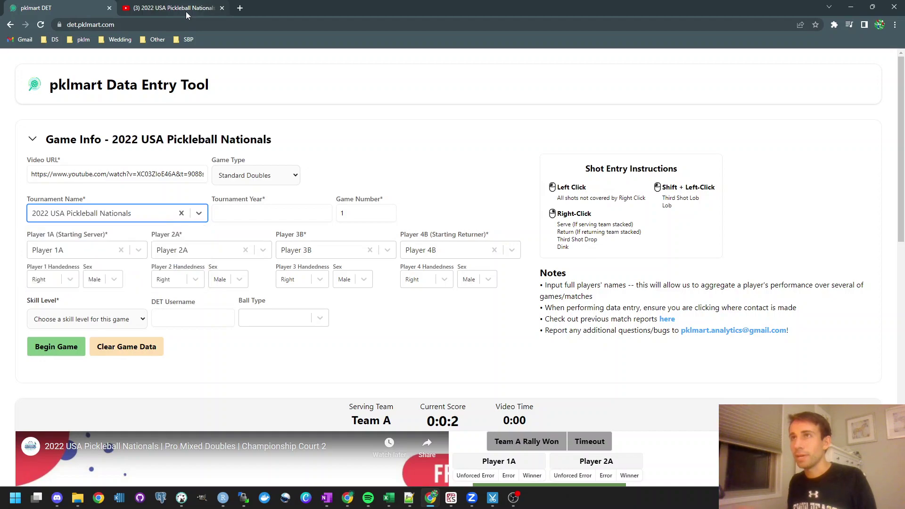
click(243, 219)
text(2022)
key(Tab)
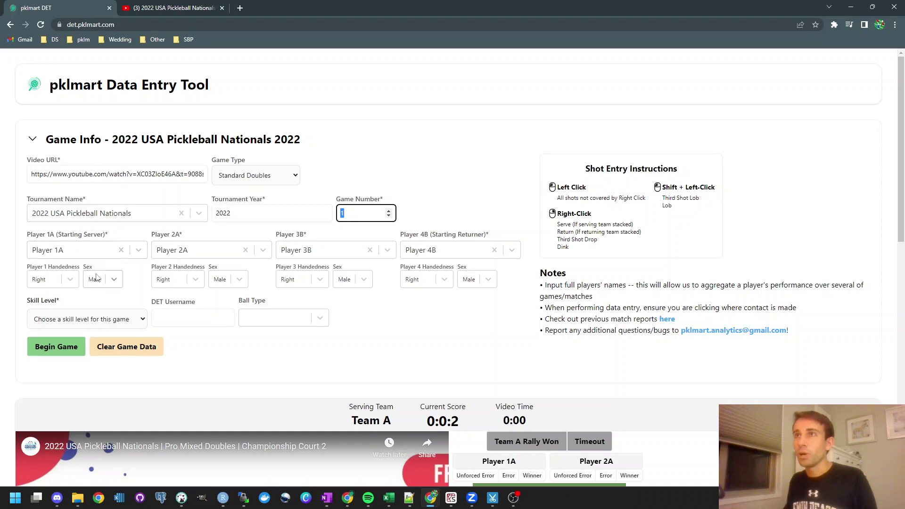
Play the embedded match video and pause it on the caption introducing the two teams
scroll(171, 319, down, 6)
click(243, 358)
scroll(203, 309, up, 2)
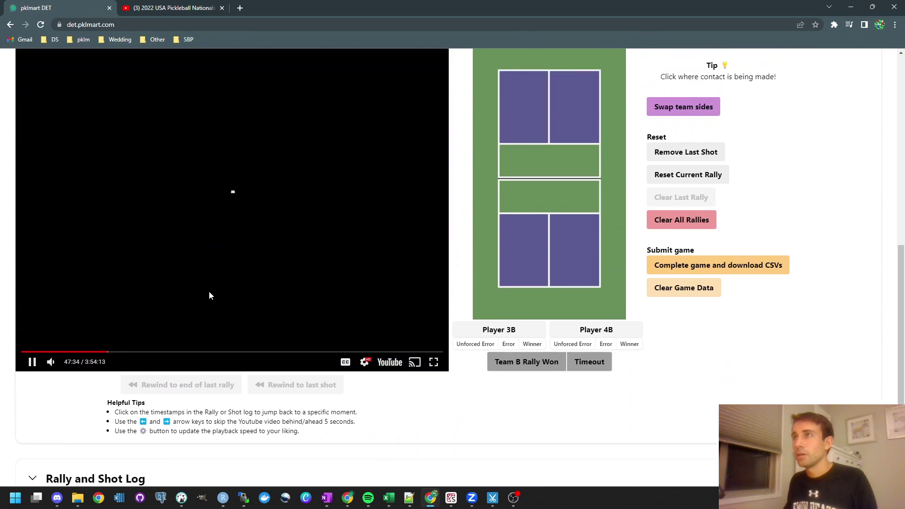
scroll(219, 313, up, 1)
scroll(205, 322, up, 1)
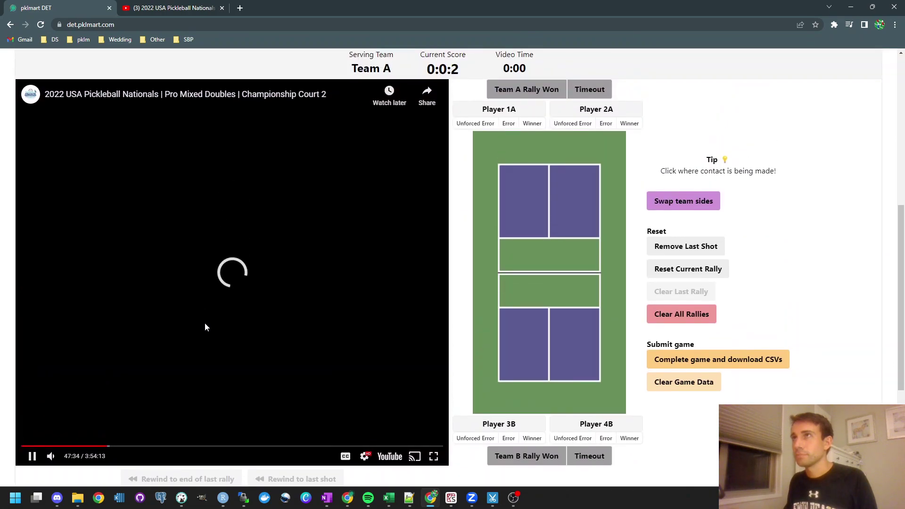
click(264, 316)
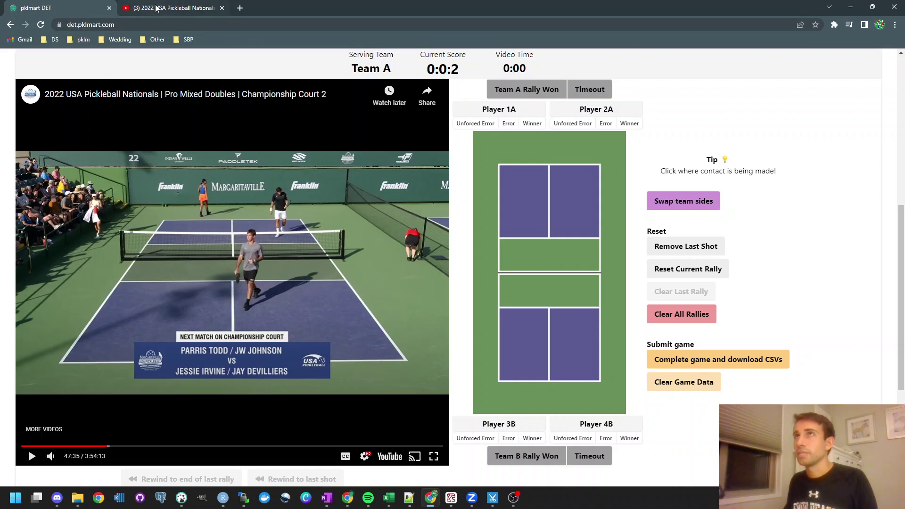
Skip ahead in the embedded video to where all four players take their court positions, and pause it there
scroll(250, 358, up, 6)
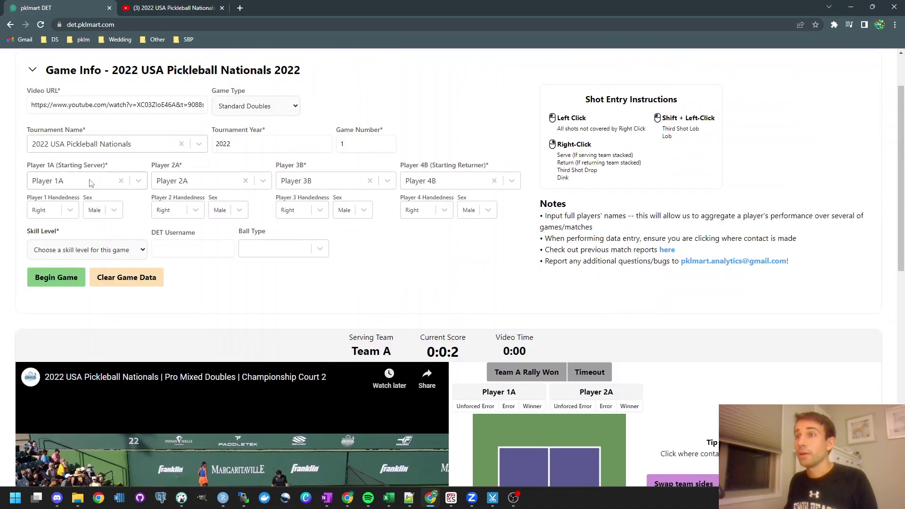
scroll(256, 332, down, 5)
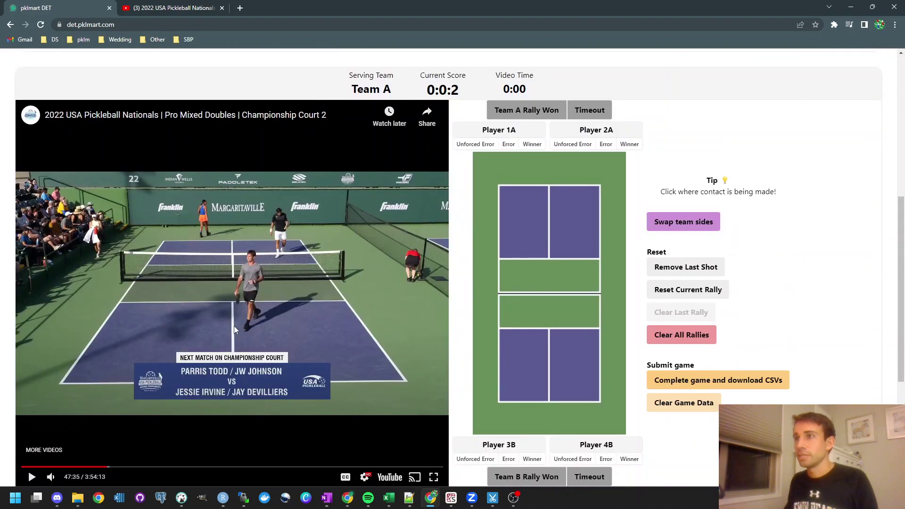
click(234, 326)
key(Right)
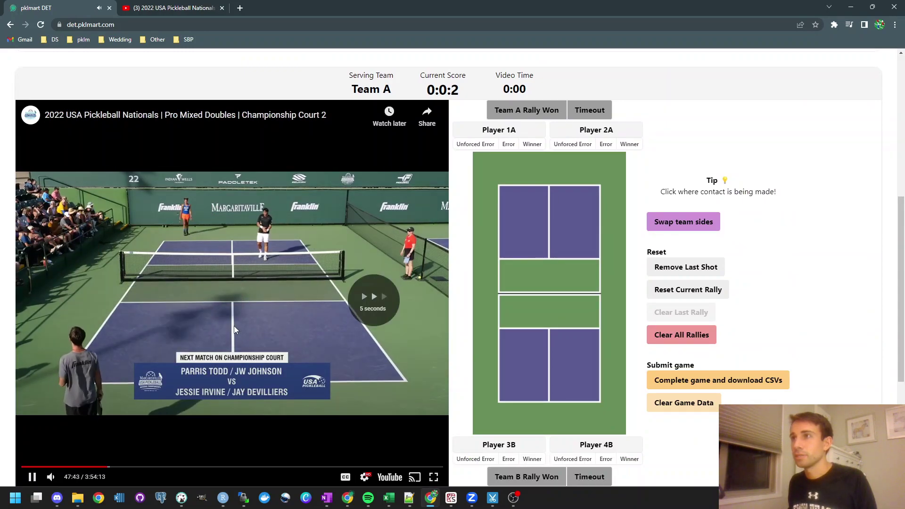
key(Right)
click(234, 326)
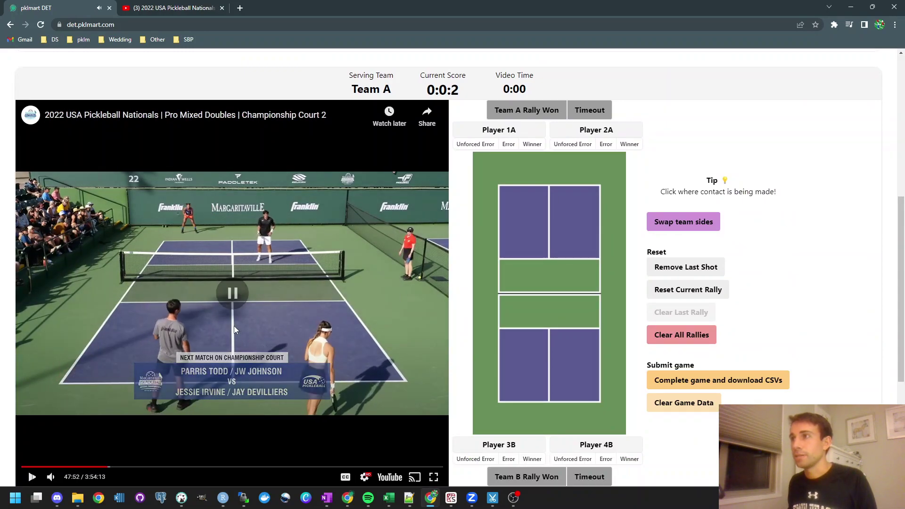
Set Player 1A, the starting server, to Parris Todd and Player 2A to JW Johnson
scroll(307, 360, up, 5)
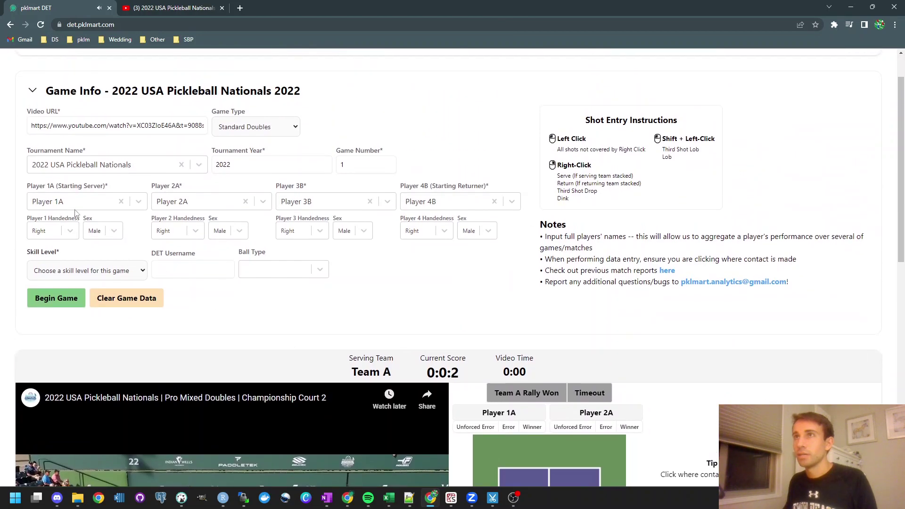
click(70, 206)
text(Parris)
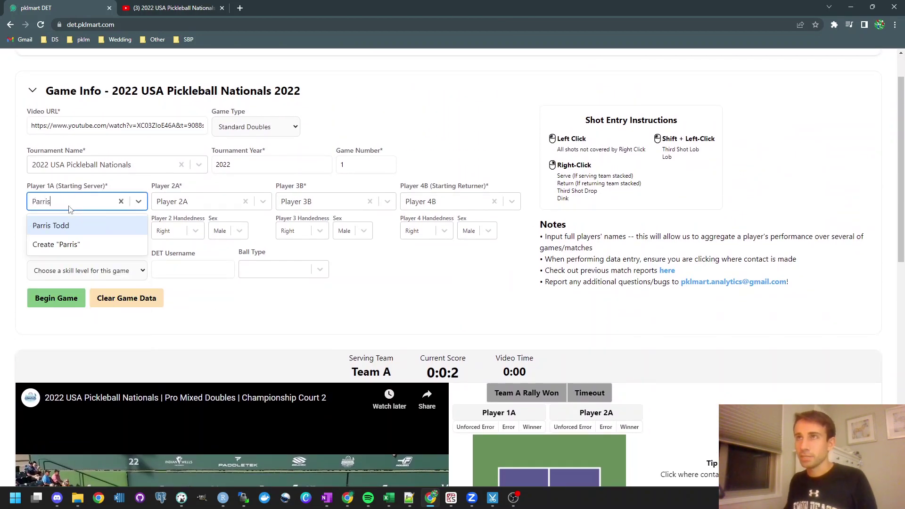
click(66, 226)
click(222, 203)
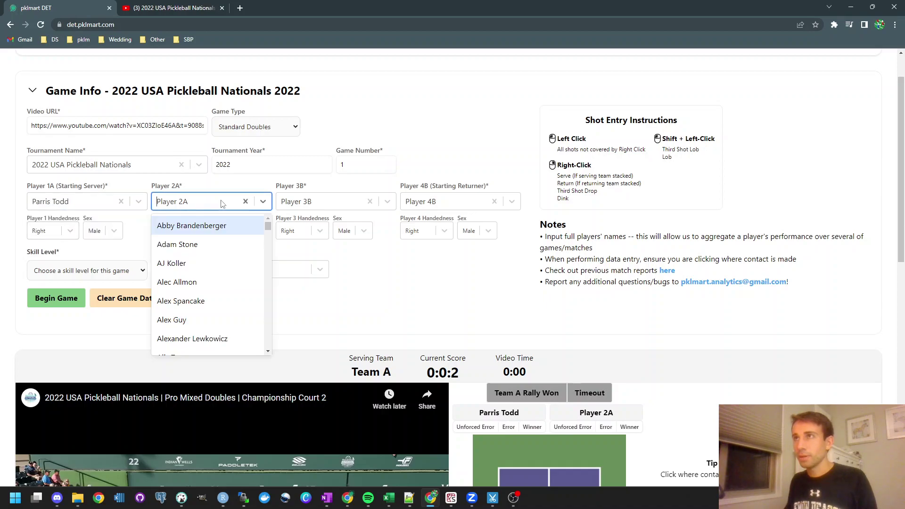
text(JW Johnson)
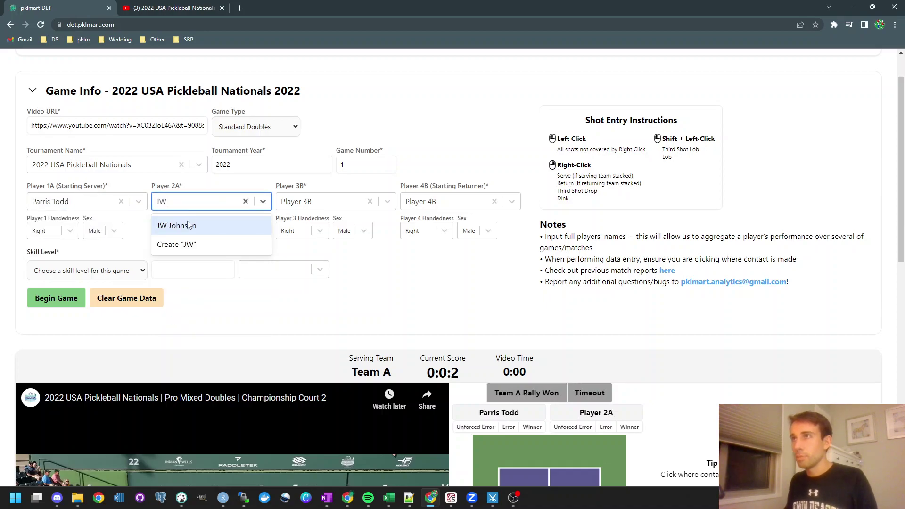
click(188, 224)
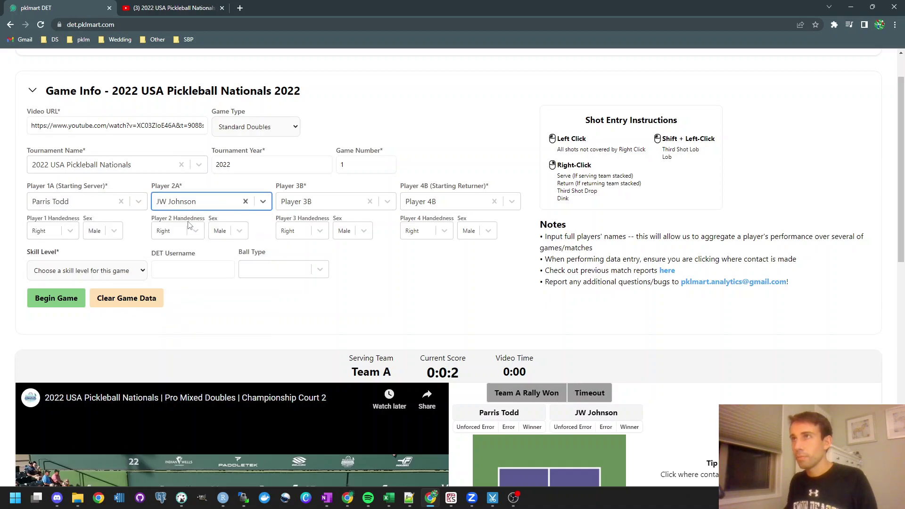
click(322, 201)
text(Person B)
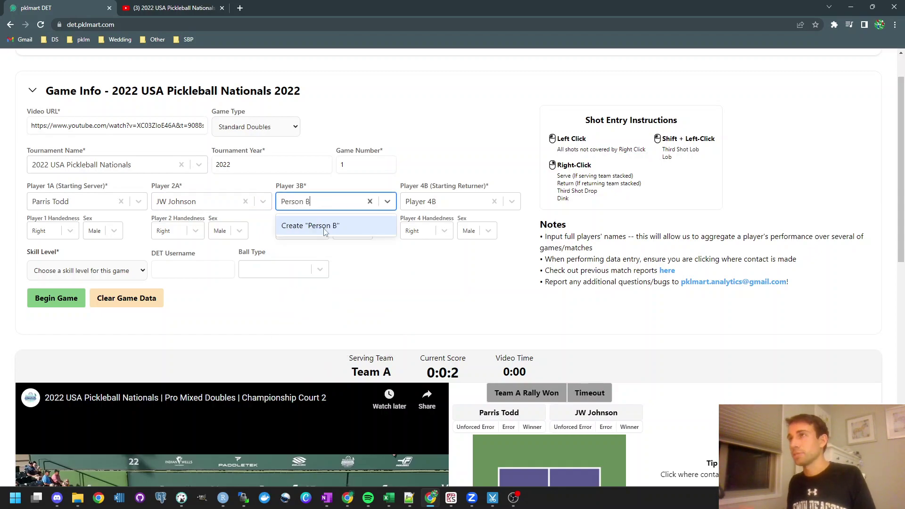
key(BackSpace)
key(BackSpace)
key(BackSpace)
key(BackSpace)
key(BackSpace)
key(BackSpace)
key(BackSpace)
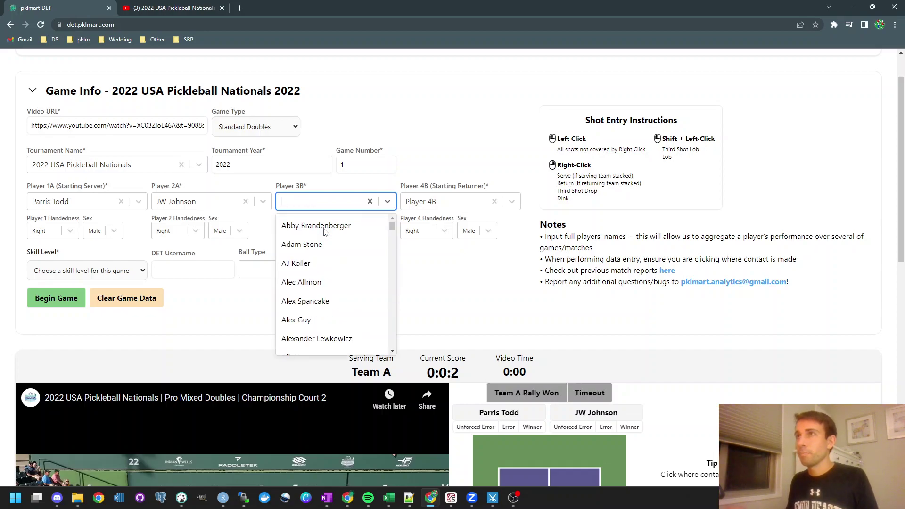
Set Player 4B, the starting returner, to Jesse Irvine and Player 3B to Jay Devilliers
click(446, 205)
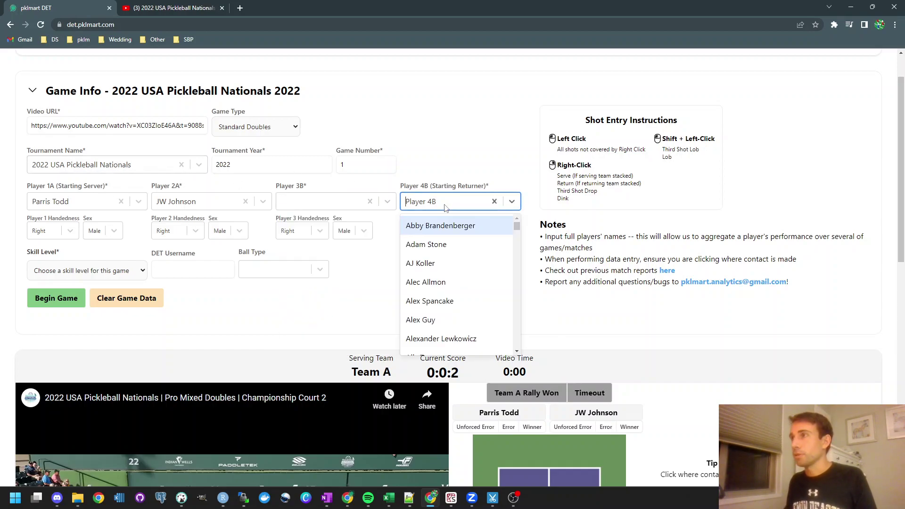
text(Jesse)
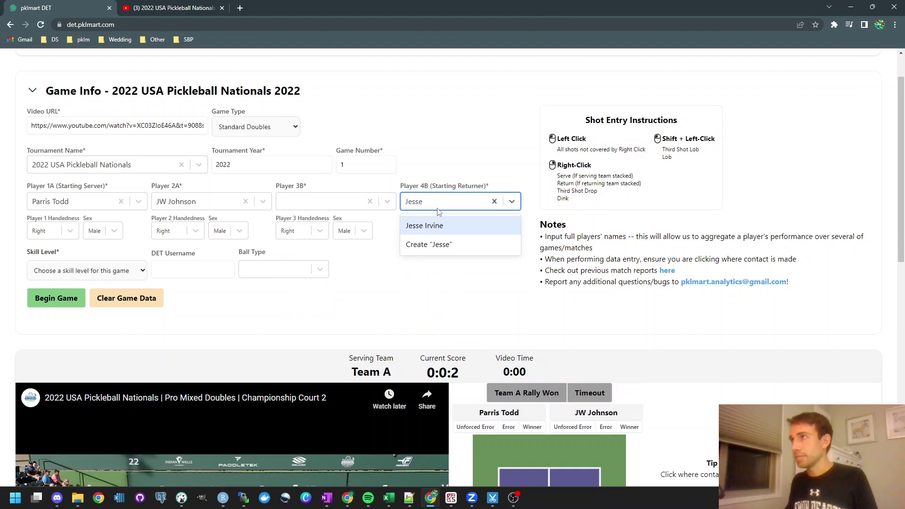
click(442, 226)
click(322, 201)
text(Jay)
click(320, 225)
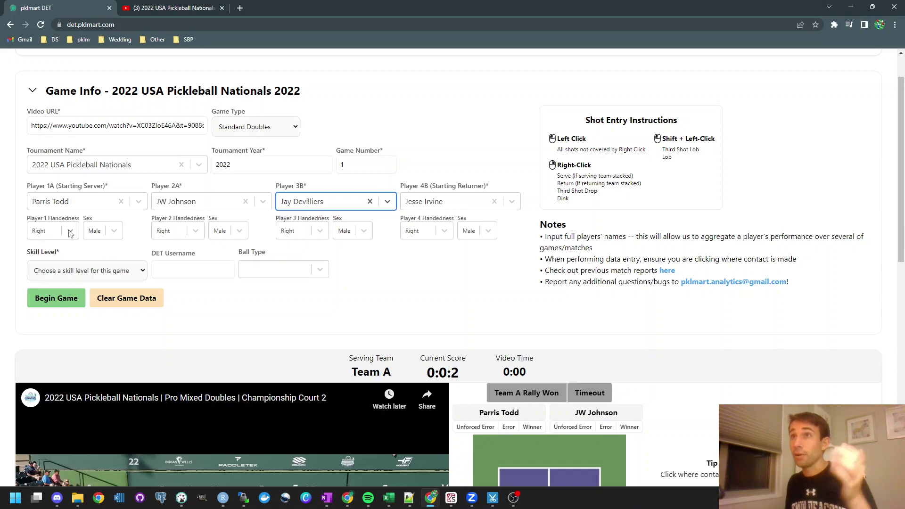
Set the sex of Player 1 and Player 4 to Female
click(115, 231)
click(100, 266)
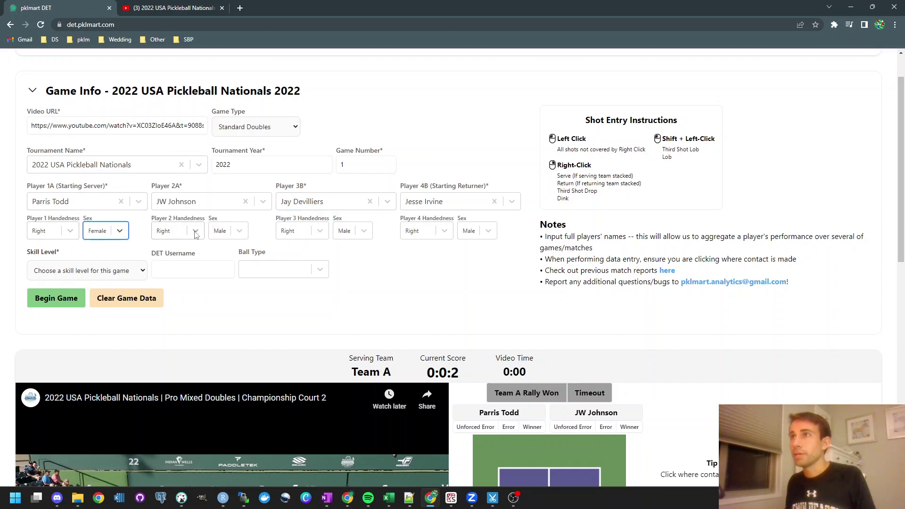
click(491, 237)
click(488, 265)
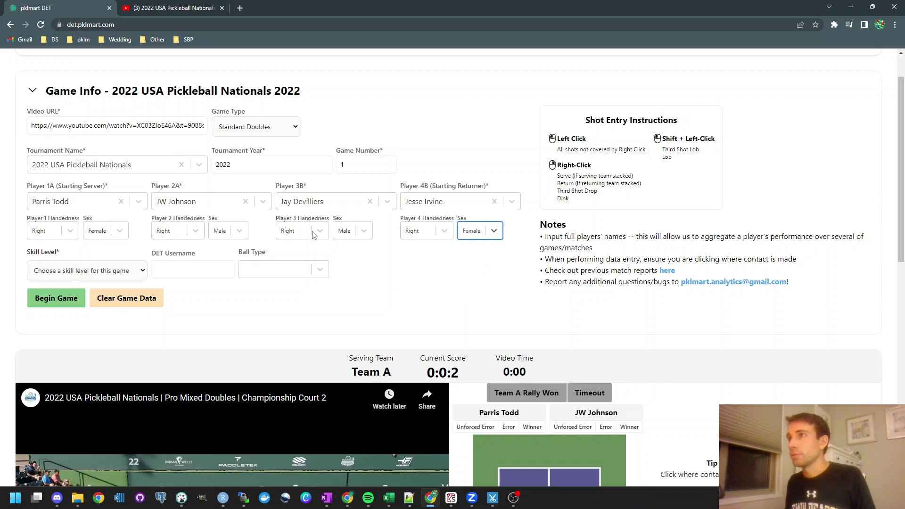
Set the game's skill level to Pro and enter the DET username
click(113, 271)
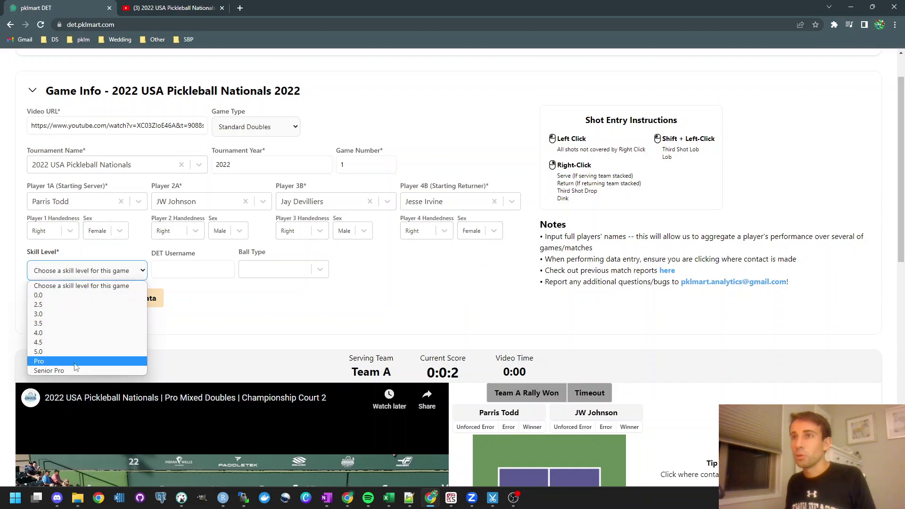
click(79, 361)
click(164, 264)
text(aspancake)
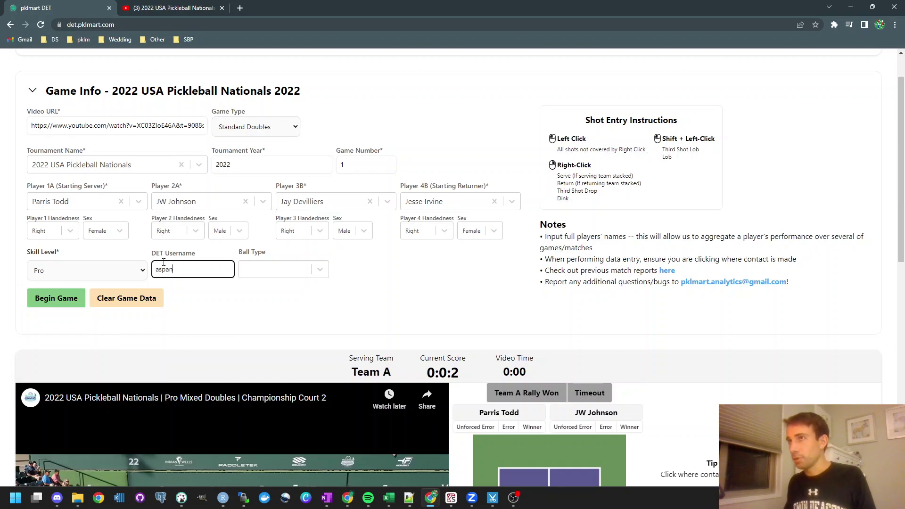
Set the ball type for the game to Franklin X-40
click(254, 272)
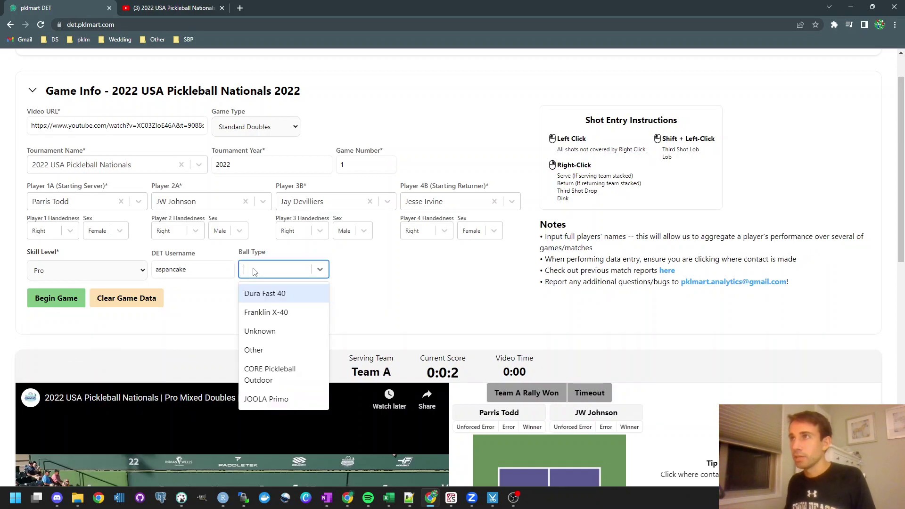
scroll(336, 291, down, 2)
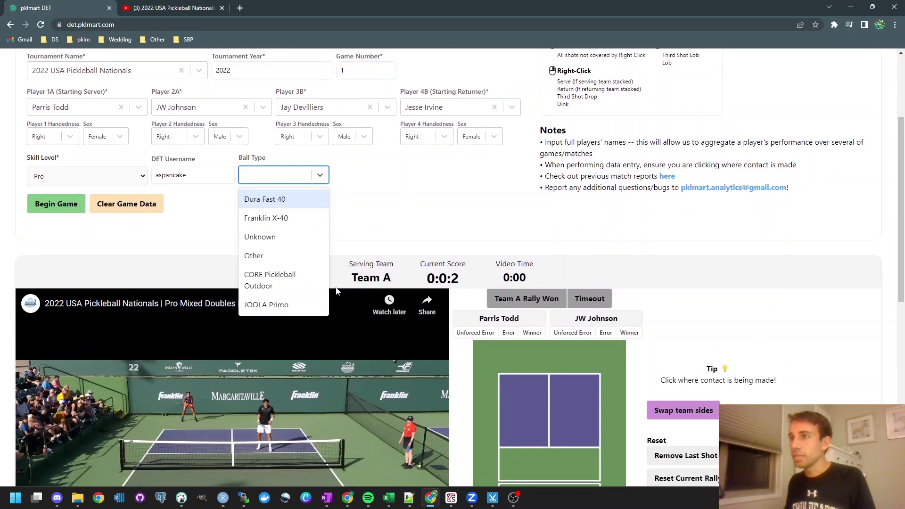
click(271, 220)
click(300, 183)
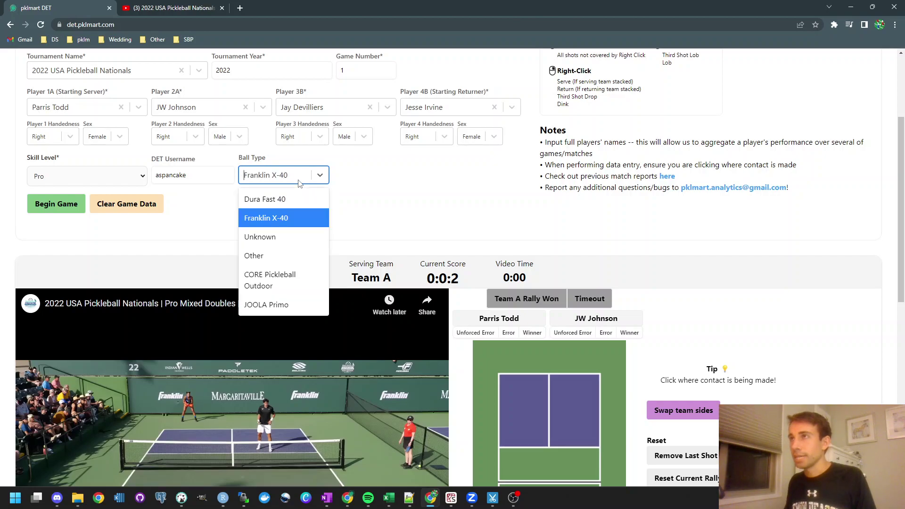
click(273, 223)
scroll(277, 226, down, 3)
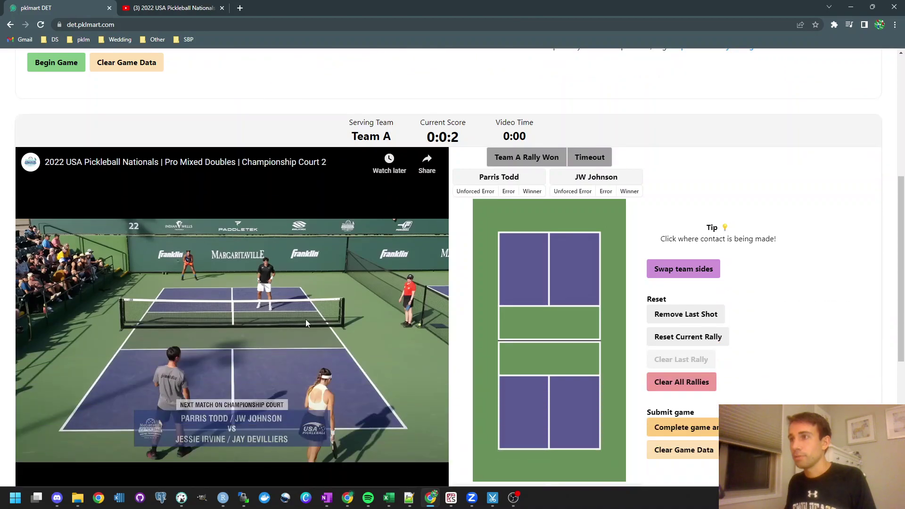
scroll(273, 399, up, 3)
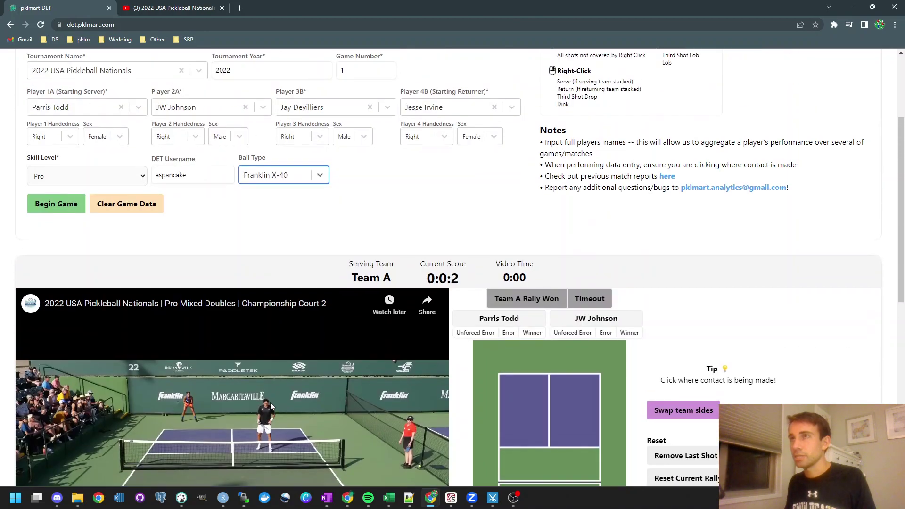
Begin the game and play the embedded match video up to 47:55, just as the first serve is hit
click(71, 206)
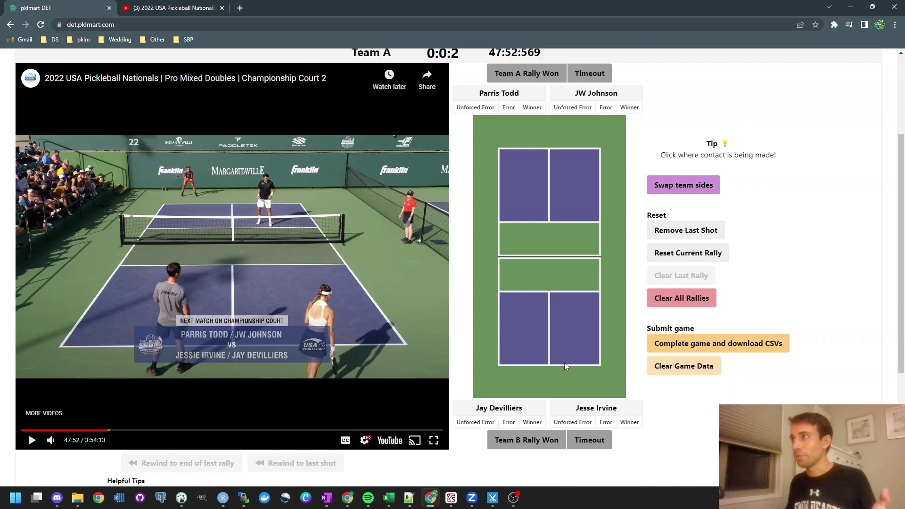
click(364, 440)
click(210, 332)
click(211, 333)
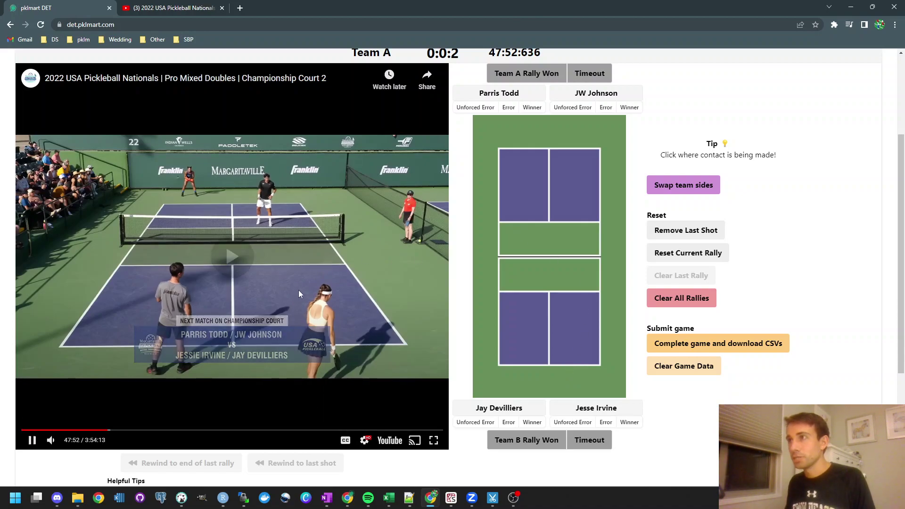
click(330, 323)
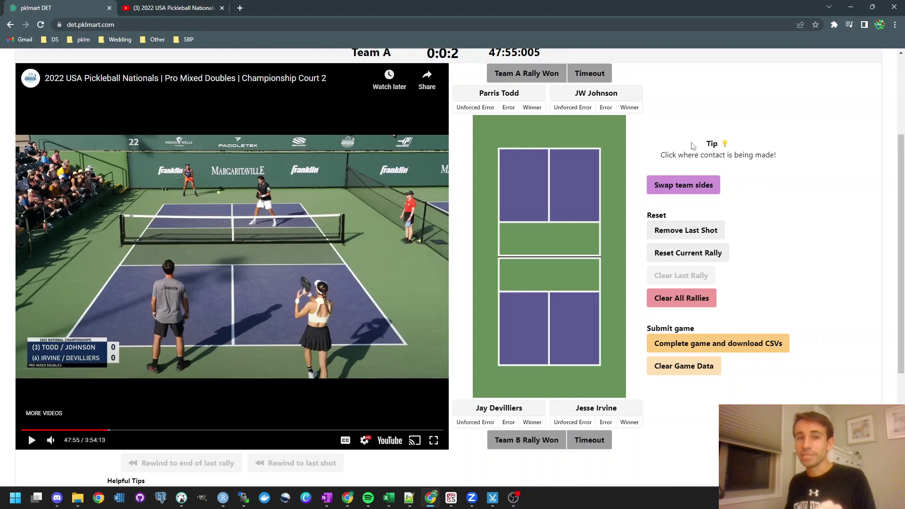
Reopen the Game Info section and review the shot entry instructions
scroll(656, 231, up, 3)
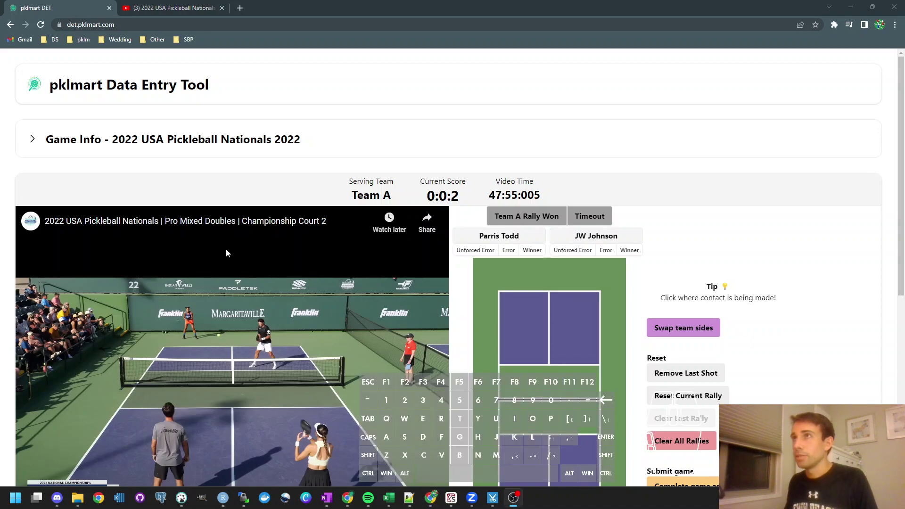
click(189, 140)
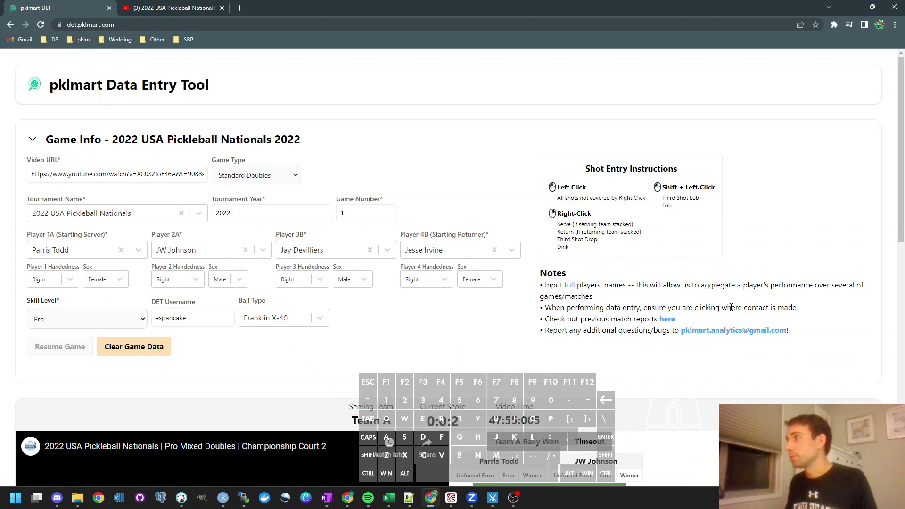
scroll(660, 235, down, 1)
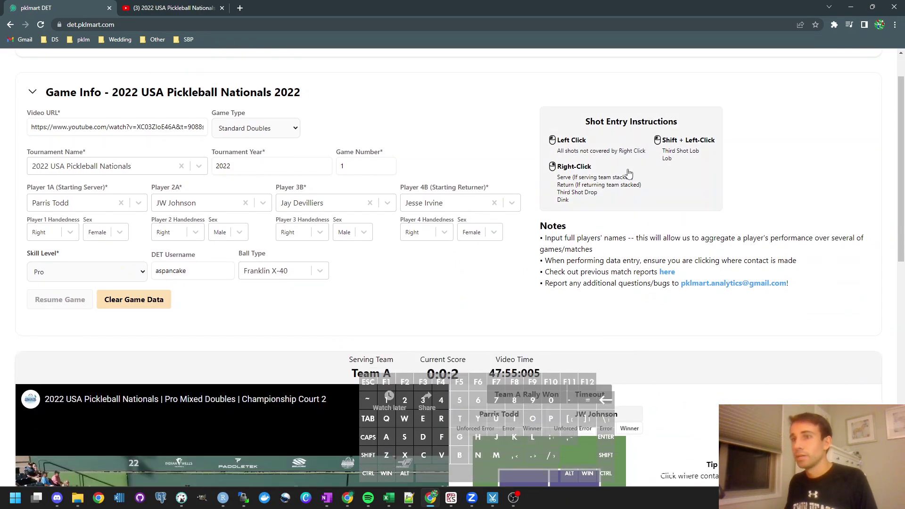
scroll(629, 174, down, 6)
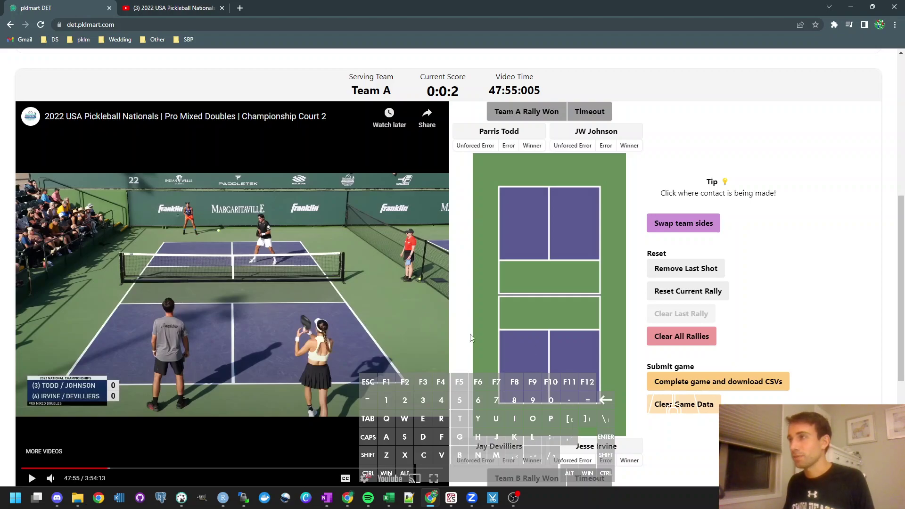
Replay the video from before the first serve and log the serve behind the near right baseline
scroll(354, 309, down, 1)
click(331, 296)
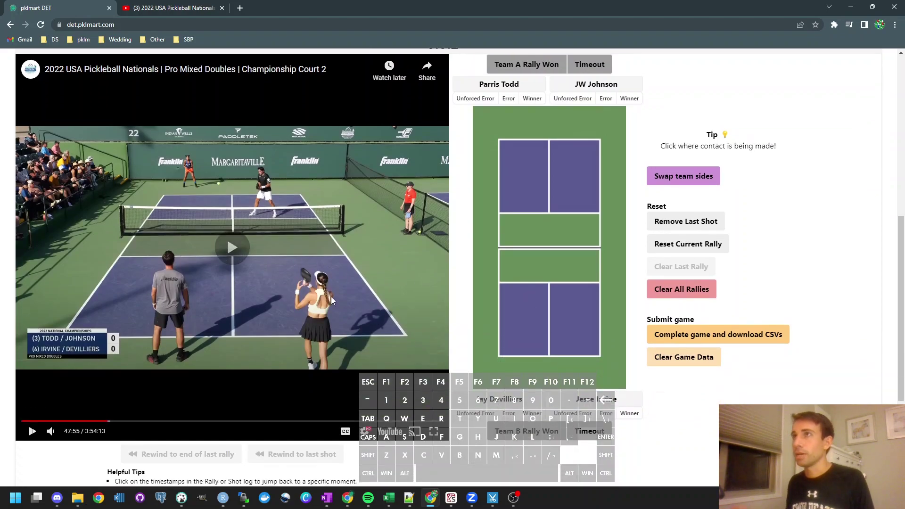
key(Left)
click(583, 363)
click(418, 332)
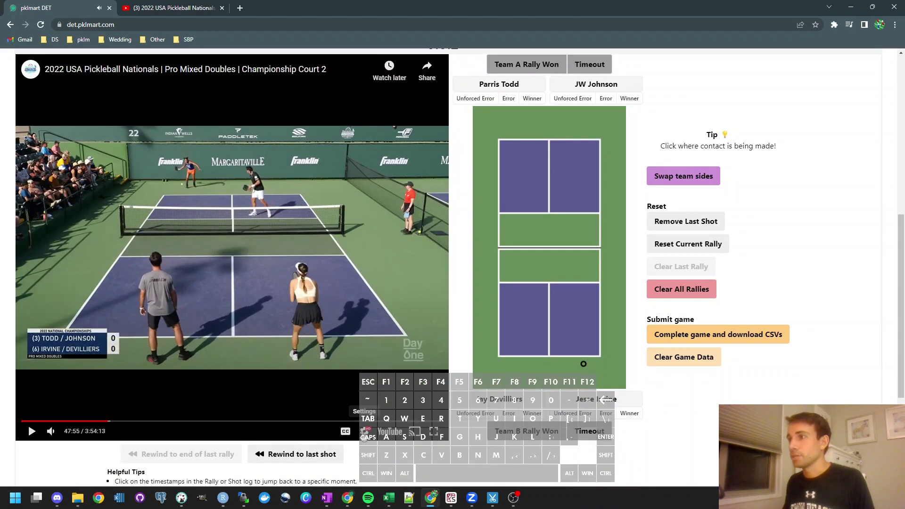
Try the 0.75 playback speed for the match video and set it back to 0.5
click(365, 431)
click(408, 366)
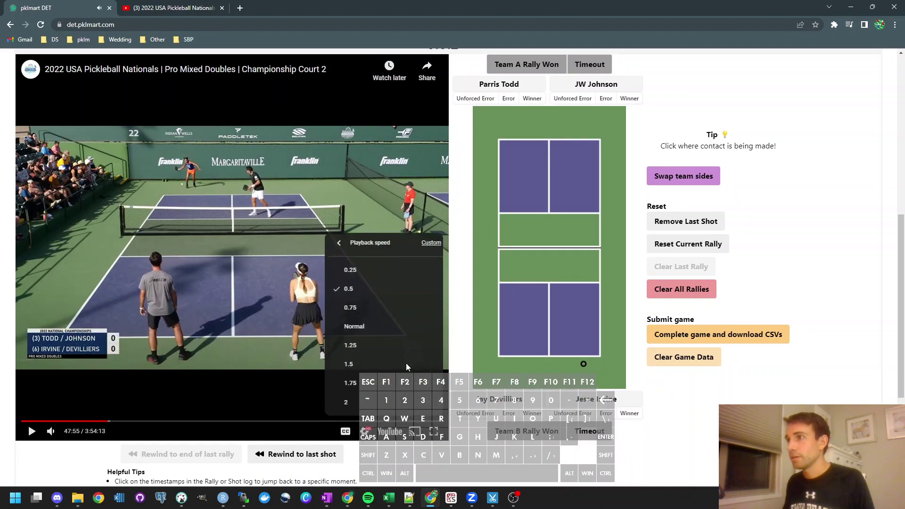
click(361, 308)
click(378, 364)
click(370, 292)
click(250, 323)
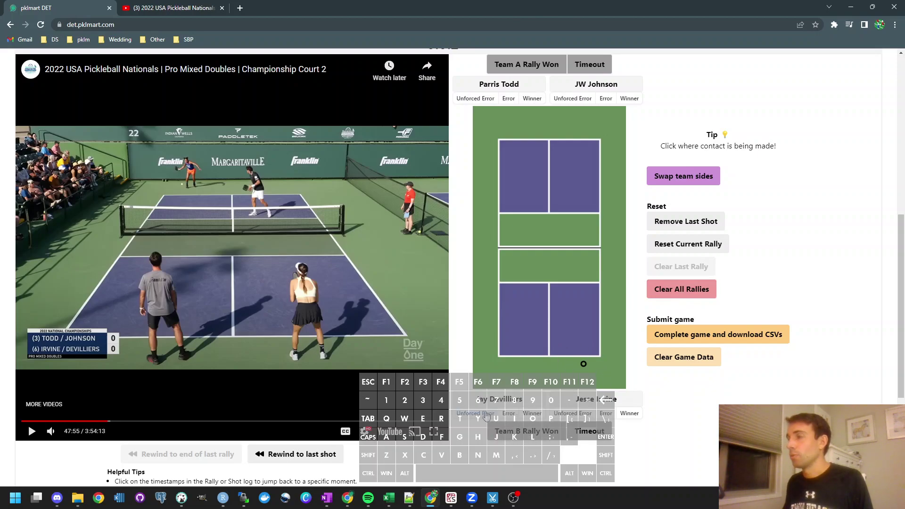
Check the serve in the current point's shot log and remove that last shot
scroll(282, 382, down, 3)
scroll(282, 382, down, 1)
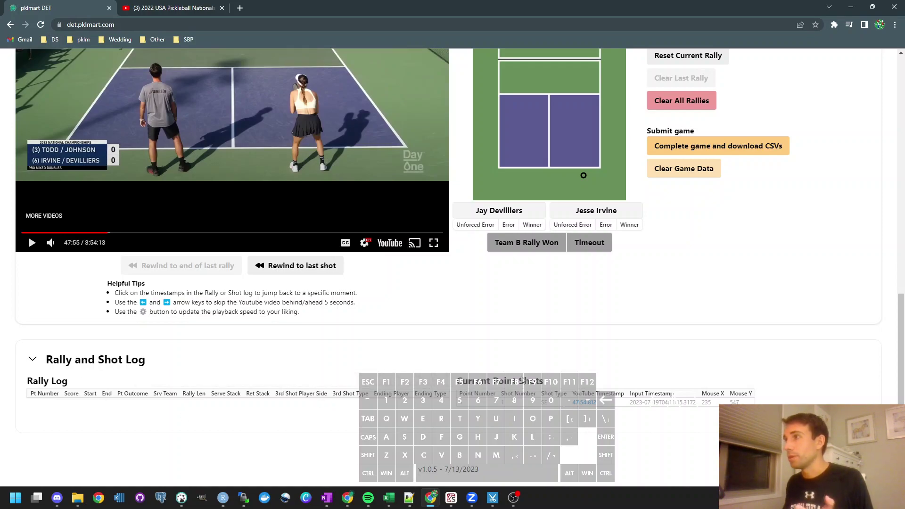
scroll(349, 315, up, 4)
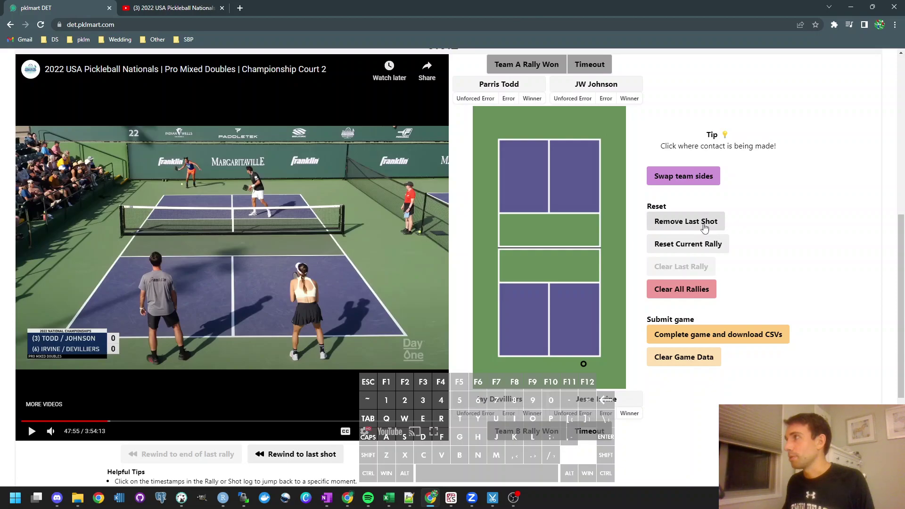
click(711, 225)
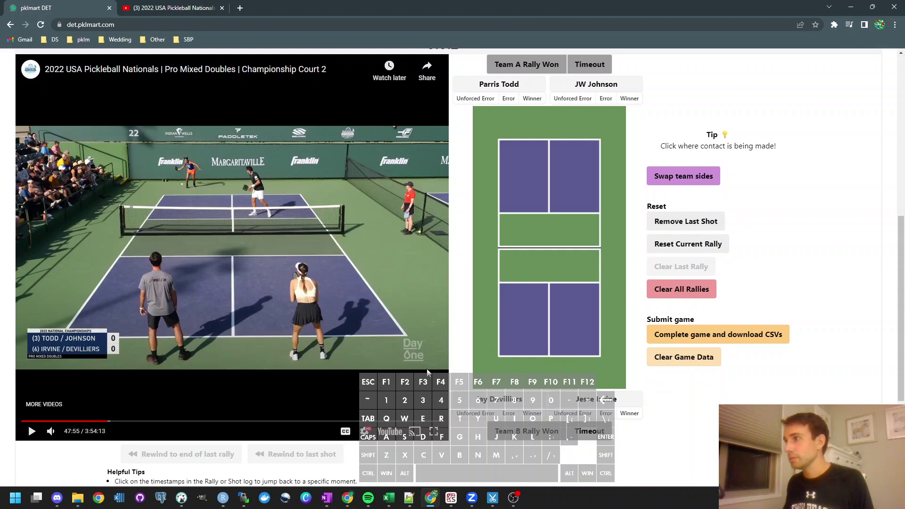
Replay the opening rally, logging the serve behind the near right baseline and the return behind the far left baseline
click(254, 346)
key(Left)
click(254, 346)
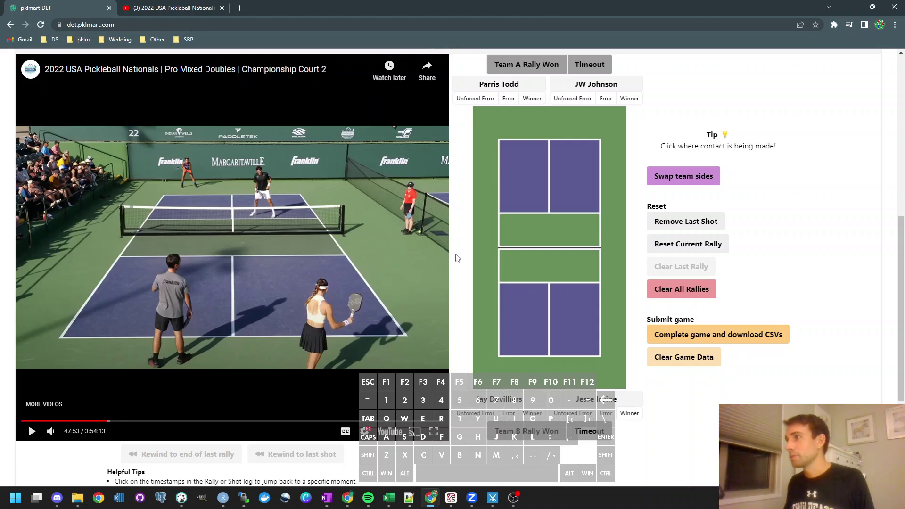
click(321, 274)
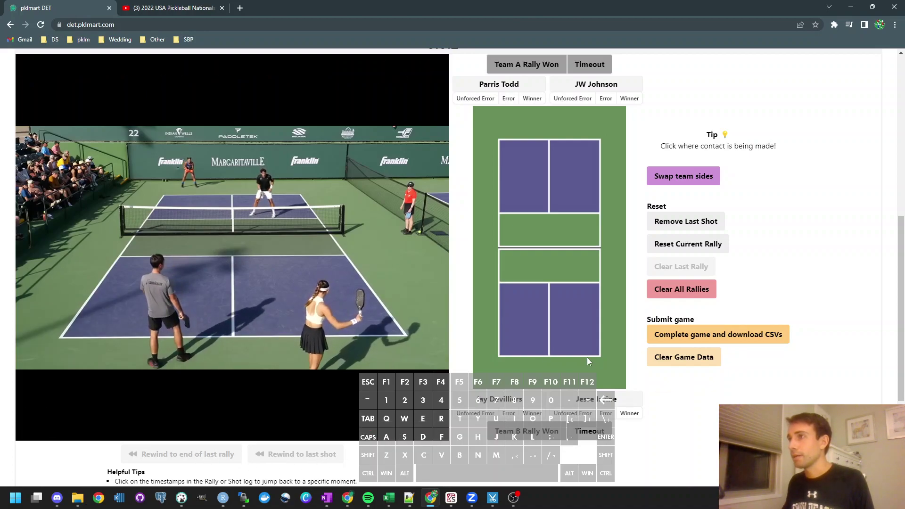
click(580, 369)
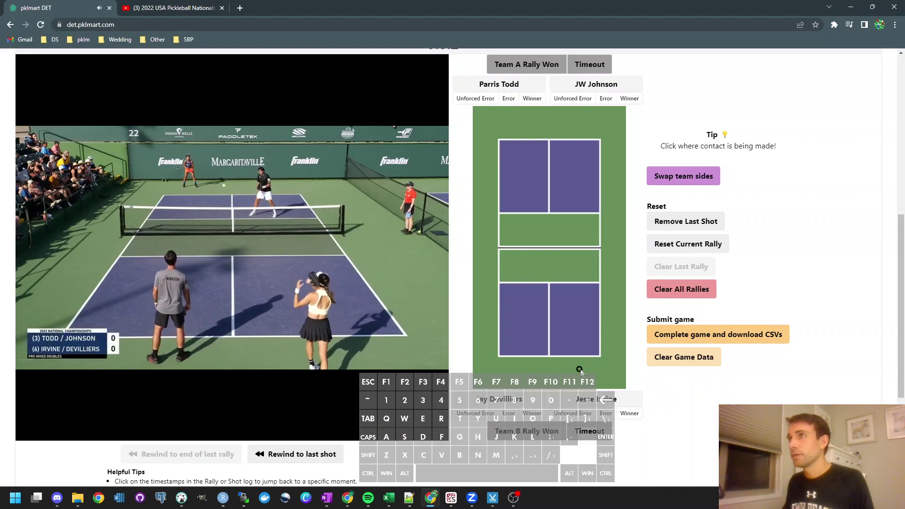
click(509, 126)
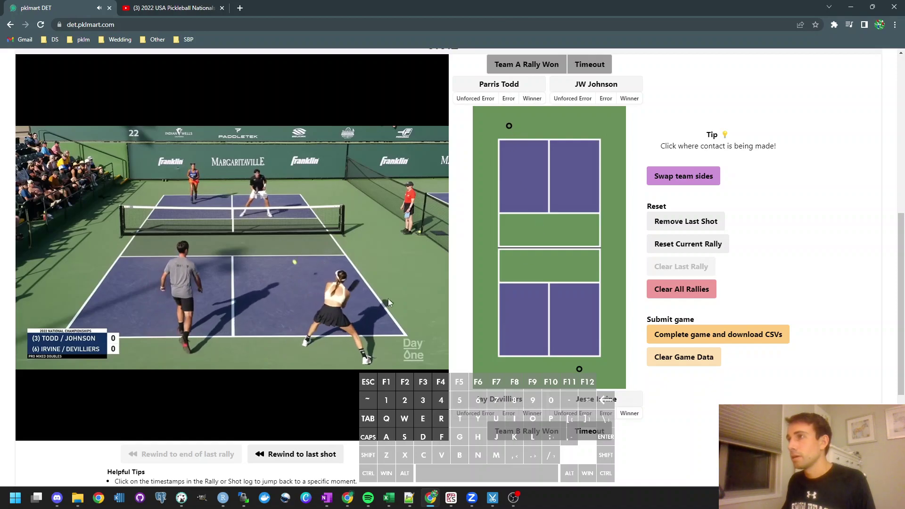
click(359, 316)
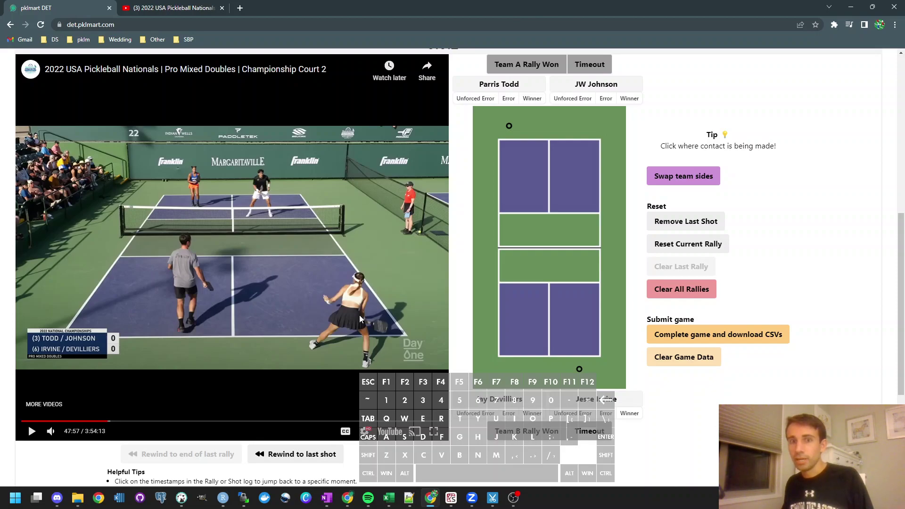
Check the two logged shots and log the third shot as a drop behind the near right baseline
scroll(361, 329, down, 3)
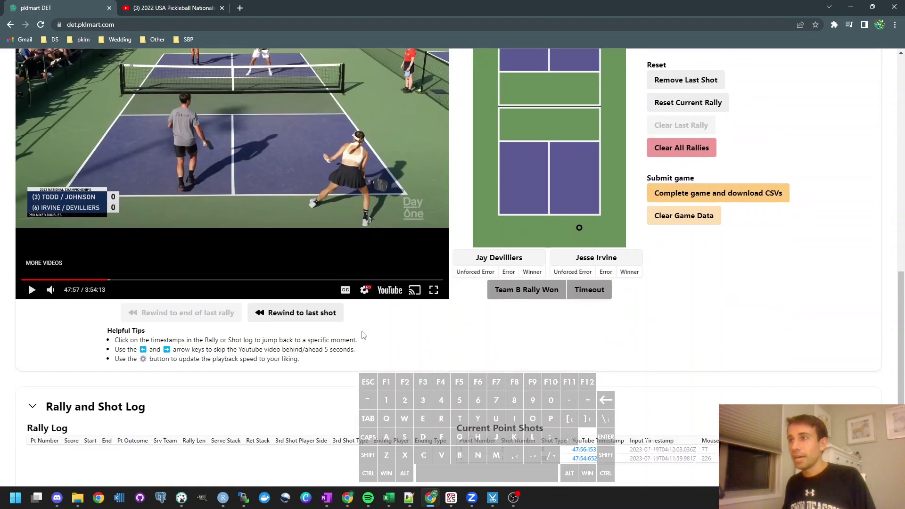
scroll(336, 420, up, 3)
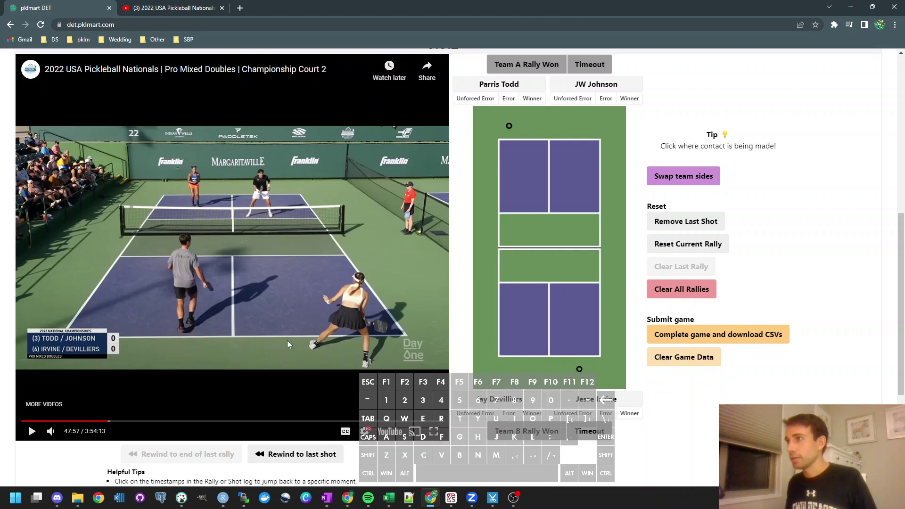
key(2)
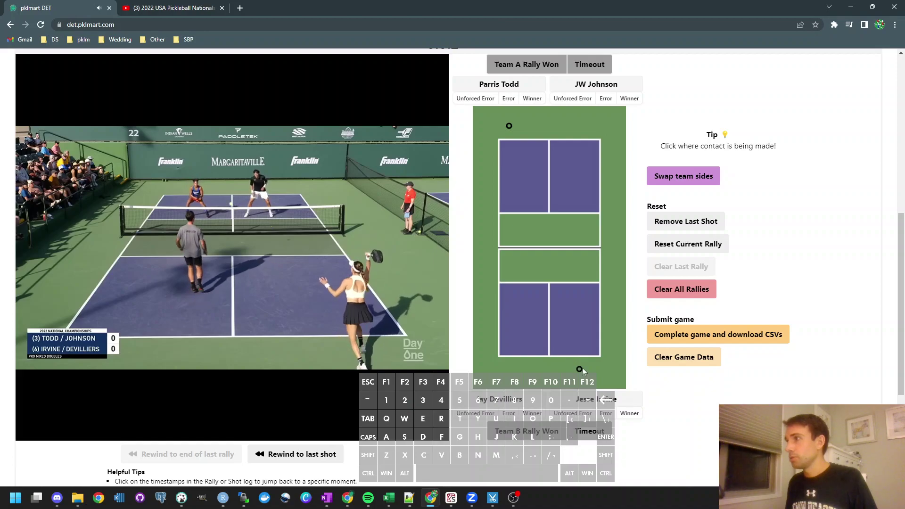
key(2)
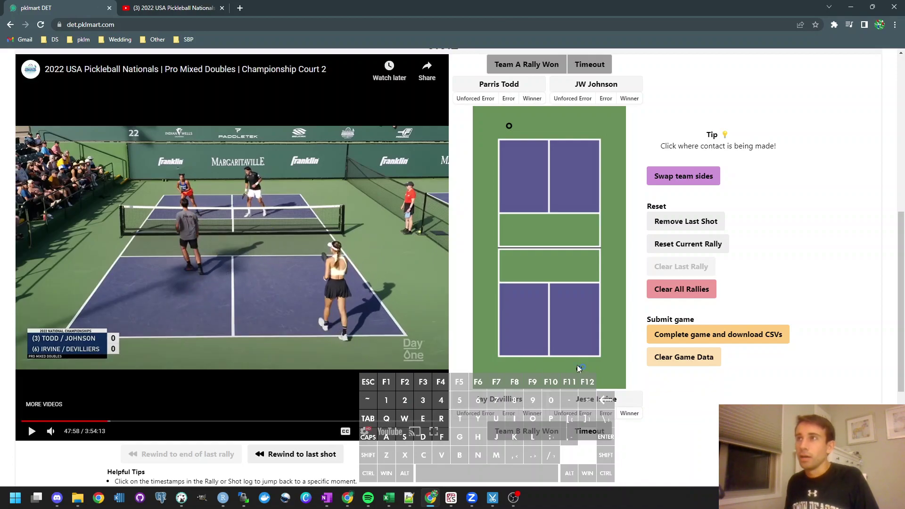
click(579, 369)
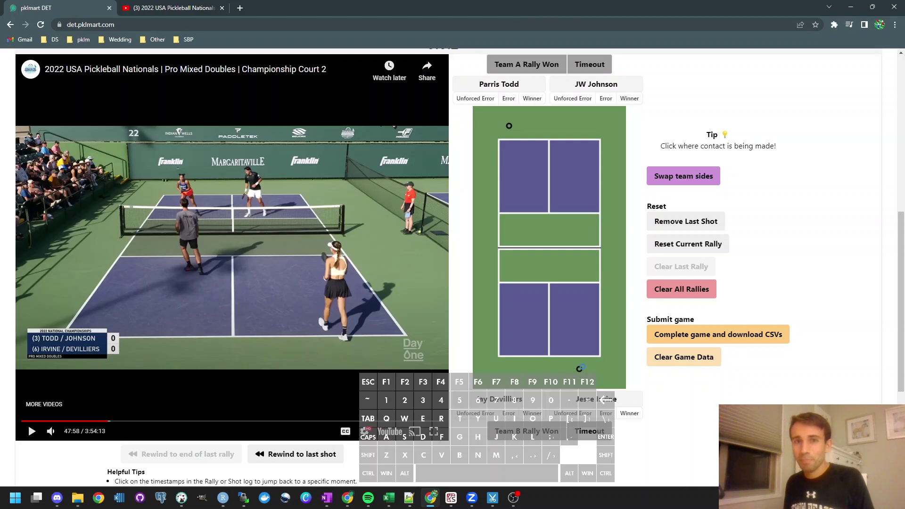
Examine the third shot's log entry and replay the video to see how the rally ends
scroll(390, 270, down, 4)
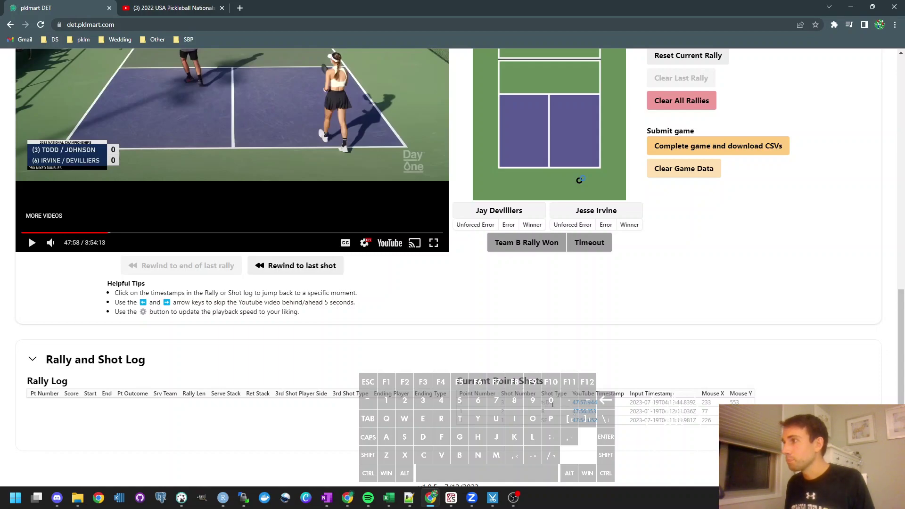
scroll(485, 405, up, 4)
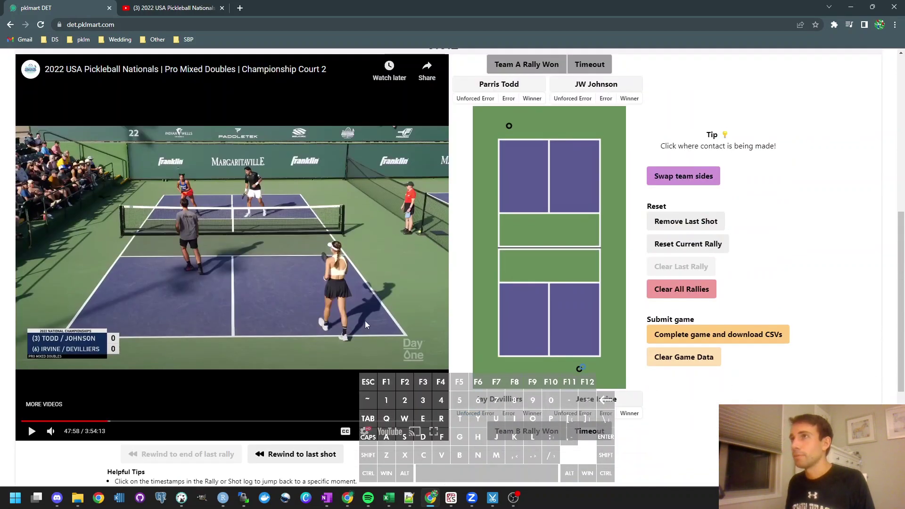
click(367, 323)
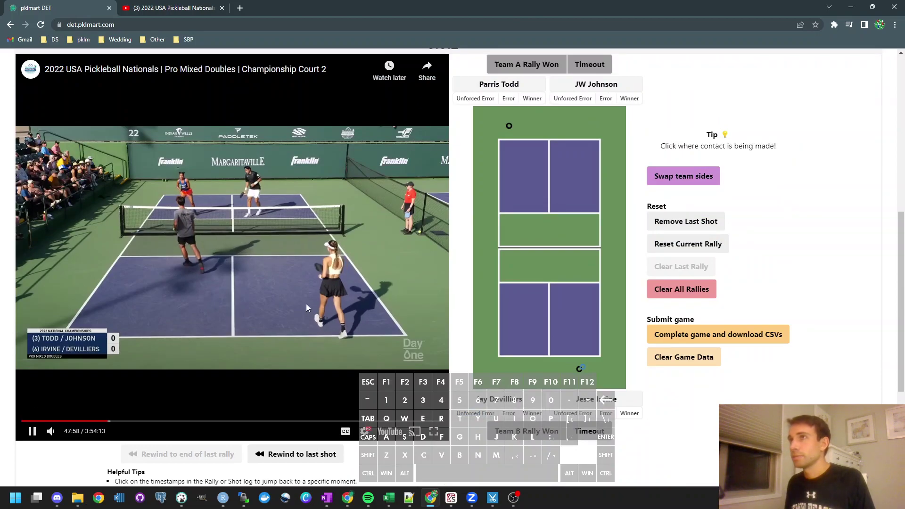
key(Left)
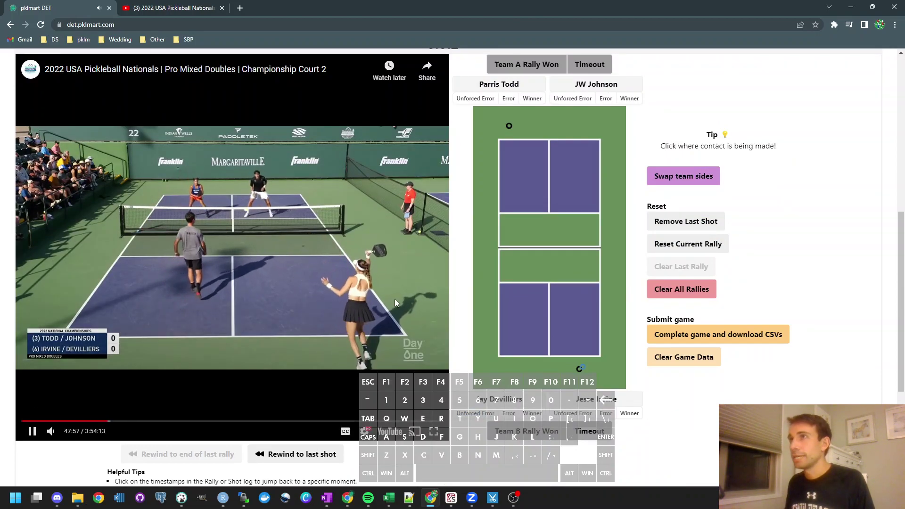
click(263, 285)
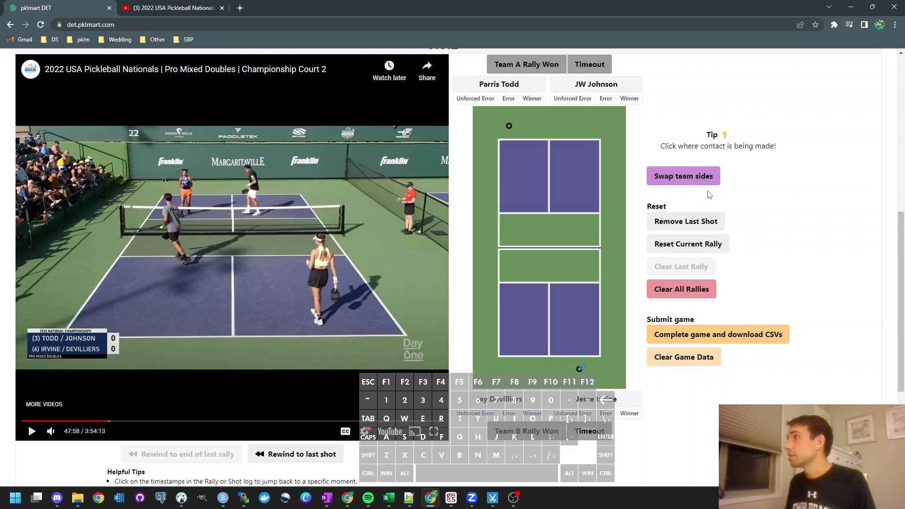
Swap the team sides and end the rally with an Error by Parris Todd
click(704, 182)
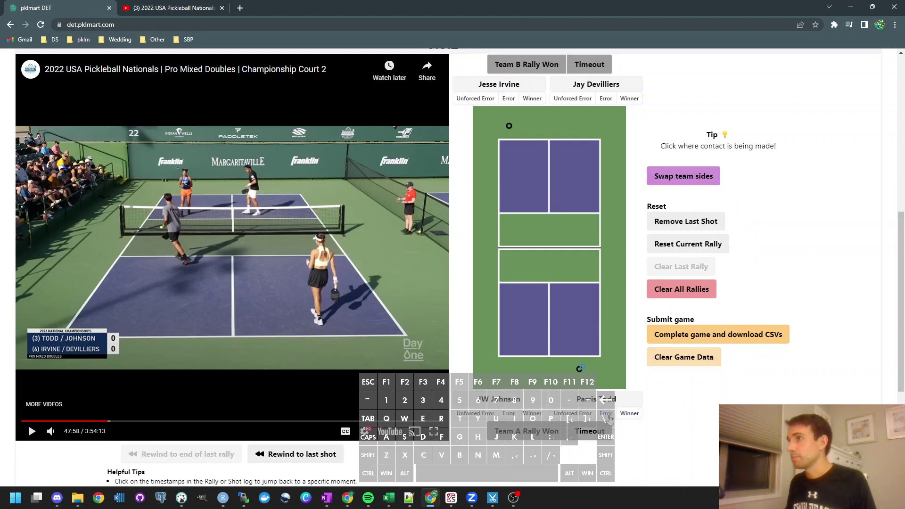
click(608, 415)
Expand rally 1 in the Rally Log to examine its shots and the 3rd Shot Player Side options
scroll(623, 405, down, 4)
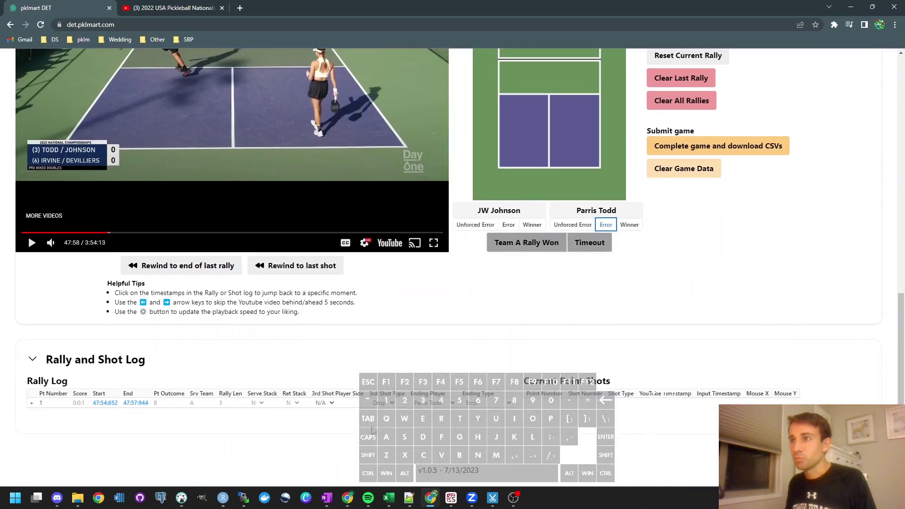
click(31, 403)
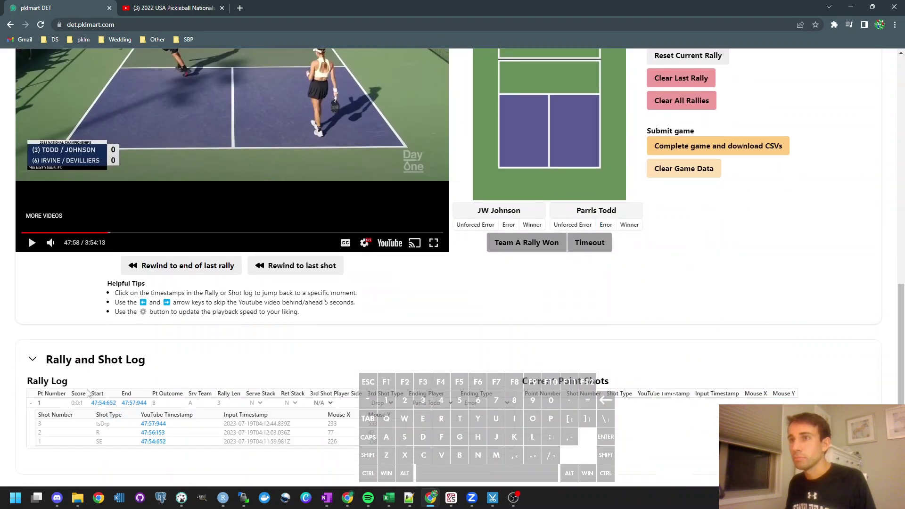
scroll(86, 389, down, 1)
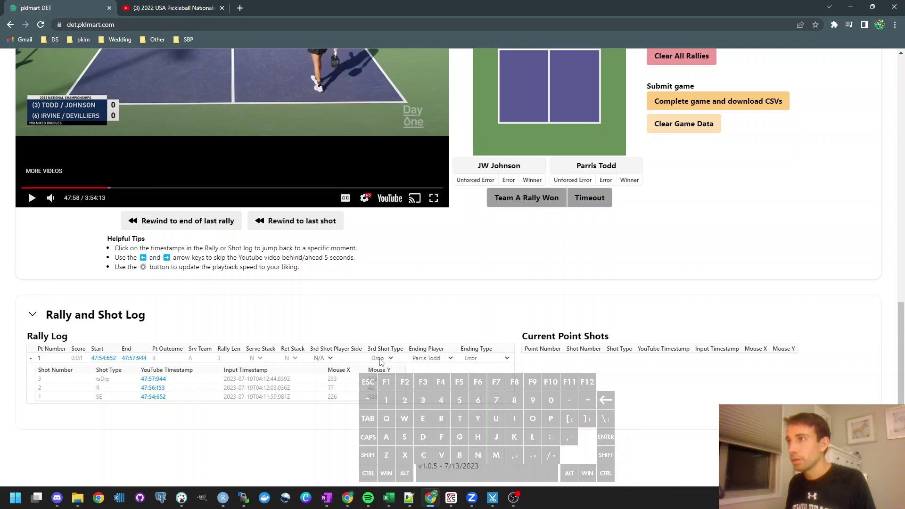
click(332, 359)
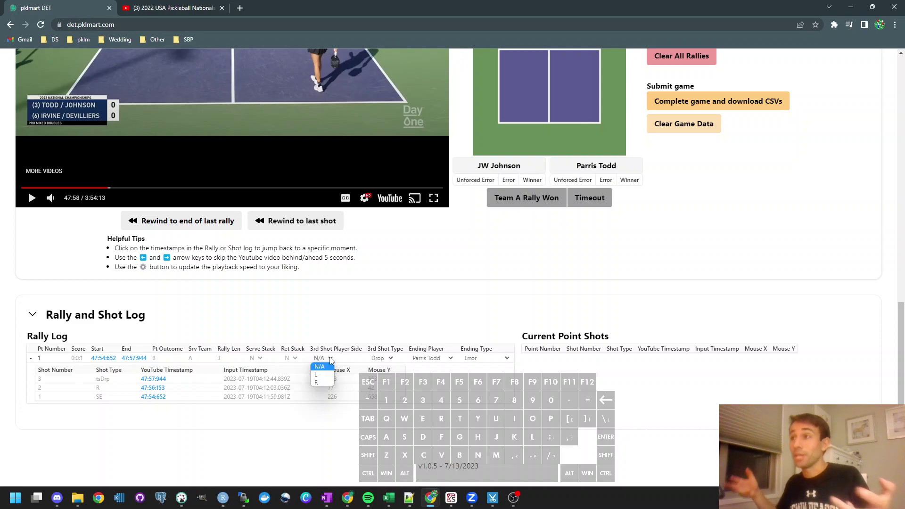
scroll(331, 361, down, 1)
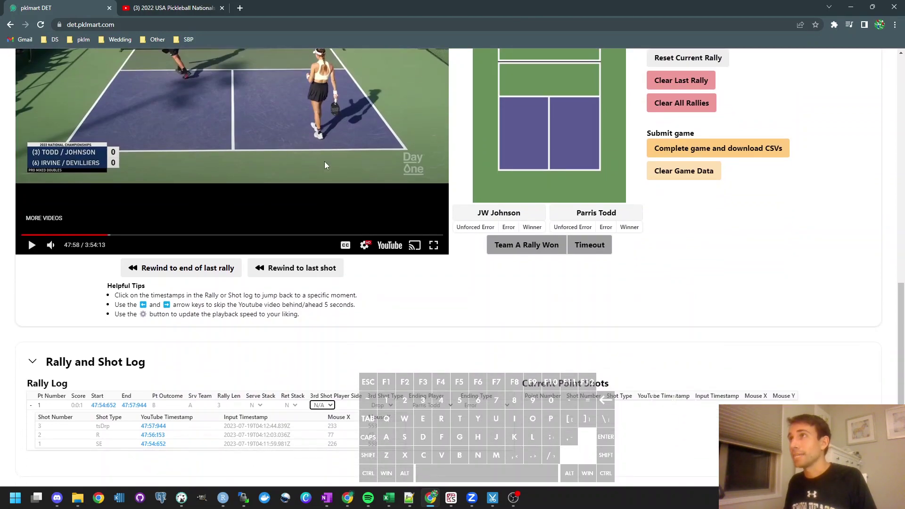
Set the 3rd Shot Player Side of rally 1 to R in the Rally Log
scroll(324, 158, down, 2)
click(322, 358)
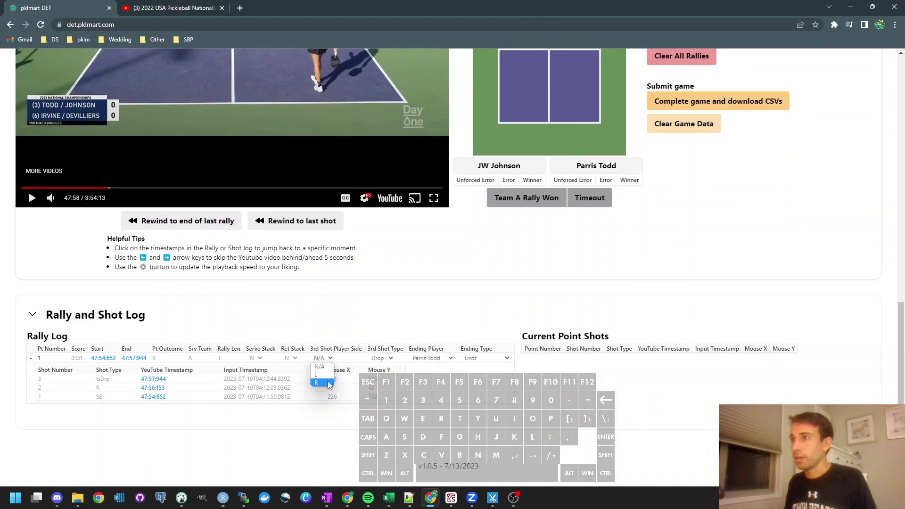
click(322, 383)
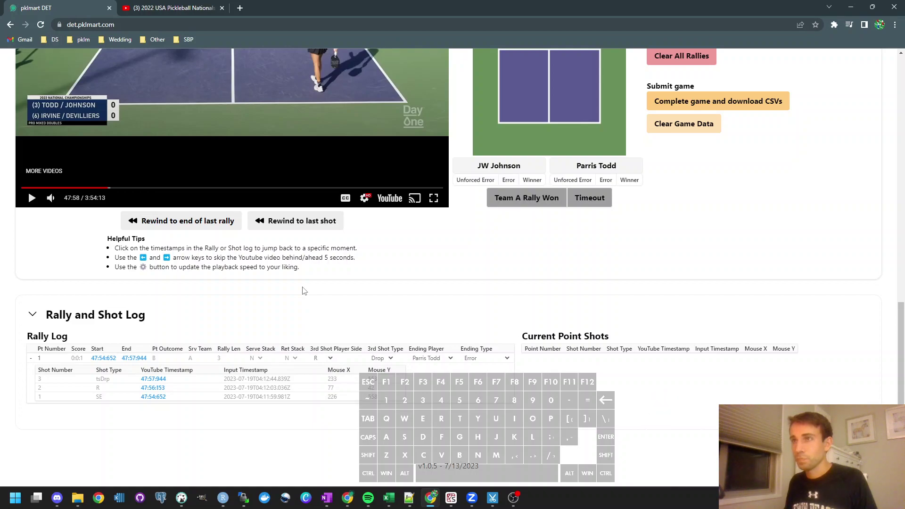
Advance the video to the second rally and log its serve behind the far left baseline and return behind the near right baseline
scroll(318, 323, up, 10)
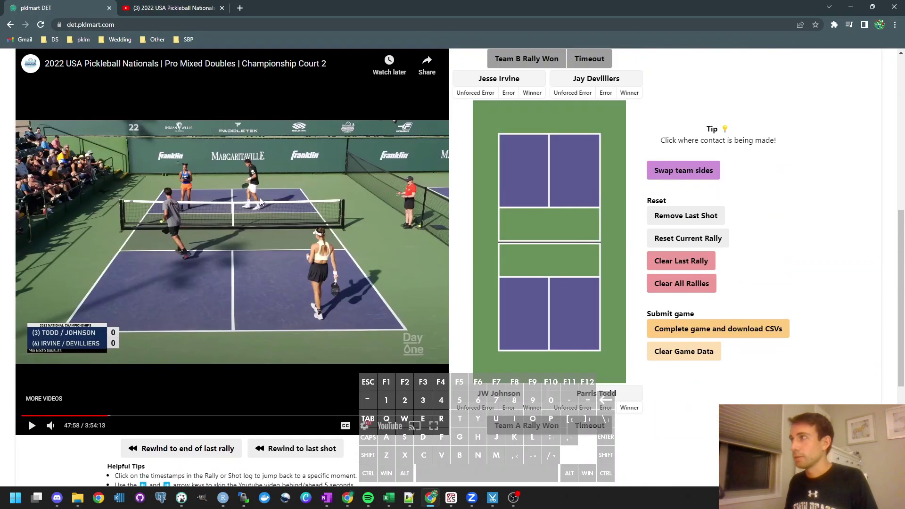
scroll(318, 248, up, 3)
scroll(389, 349, down, 2)
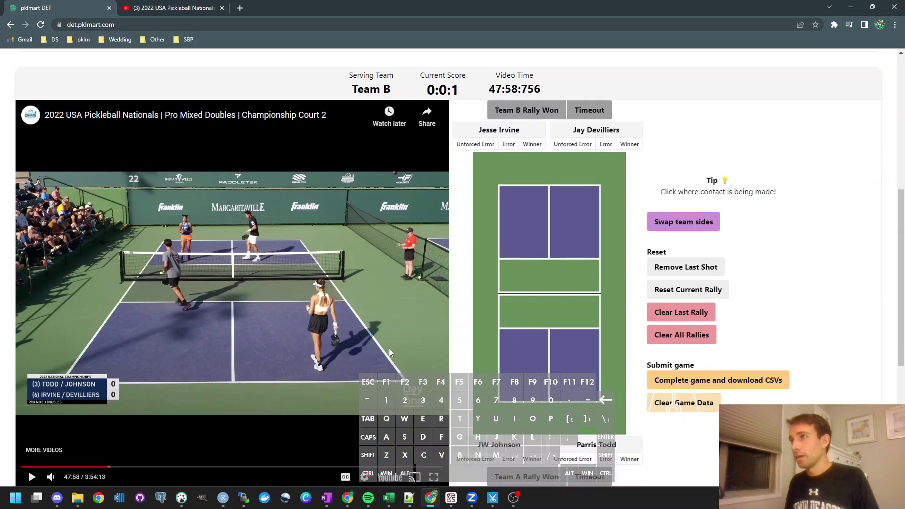
click(368, 318)
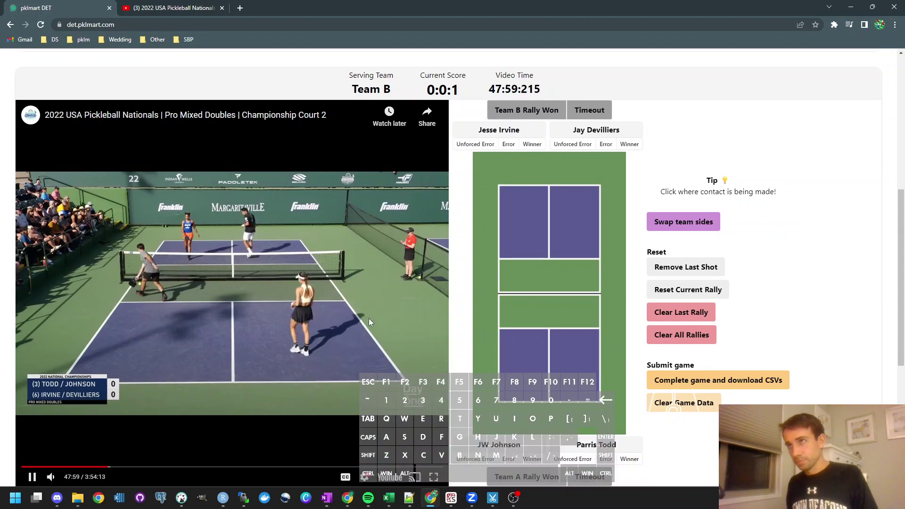
key(Right)
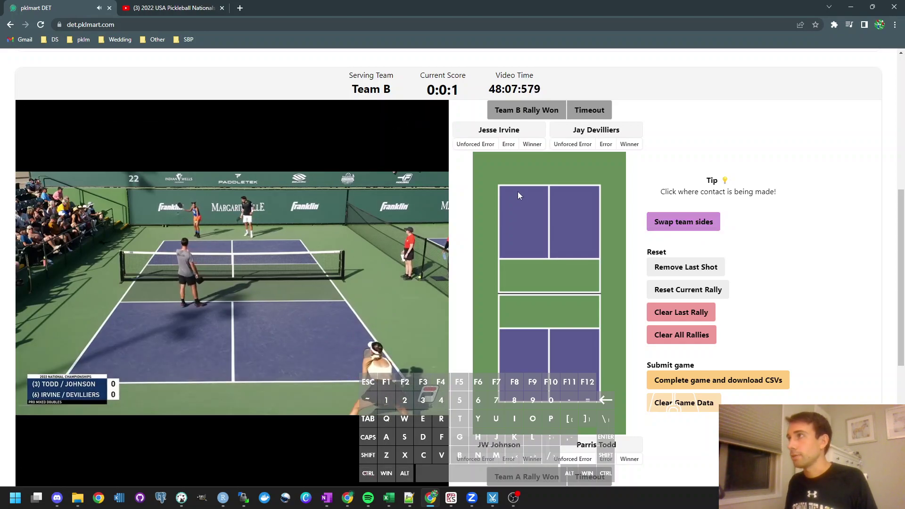
click(518, 179)
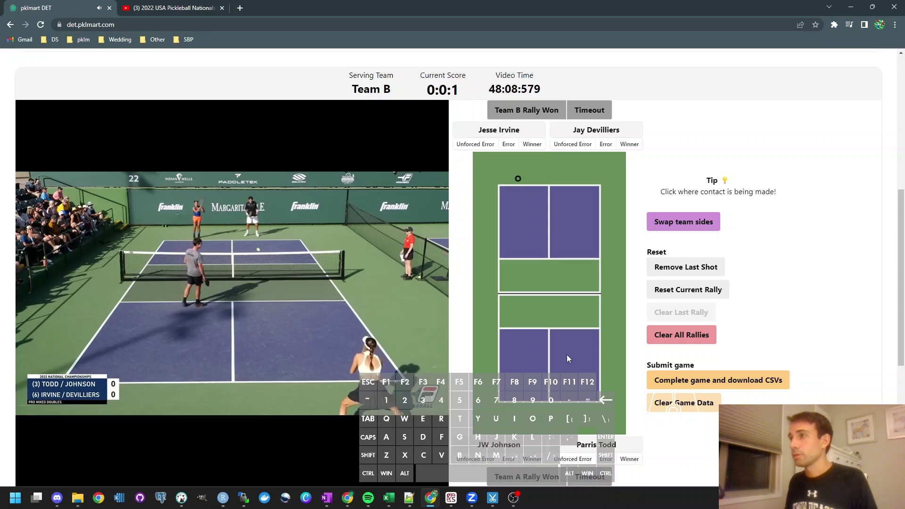
click(587, 409)
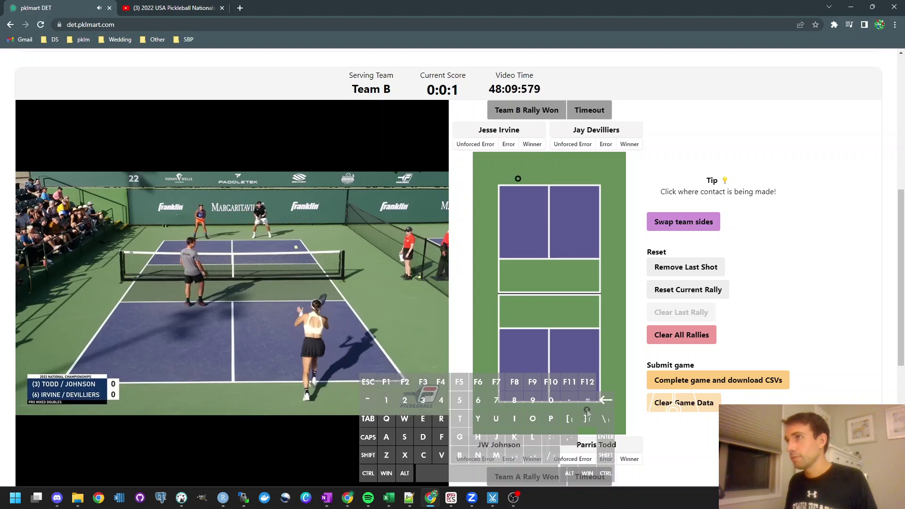
Log the third shot as a drive behind the far right baseline plus the four following shots, and pause the video
click(576, 179)
click(579, 330)
click(574, 202)
click(567, 330)
click(535, 209)
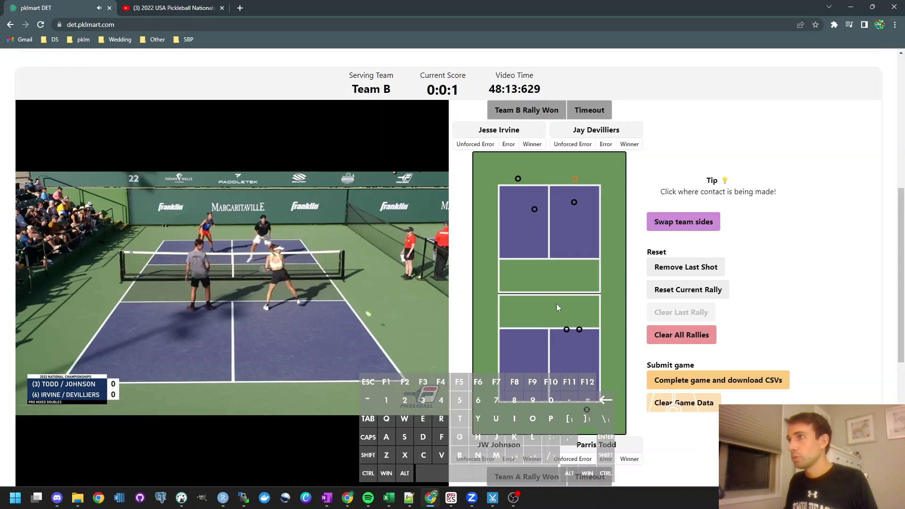
click(364, 341)
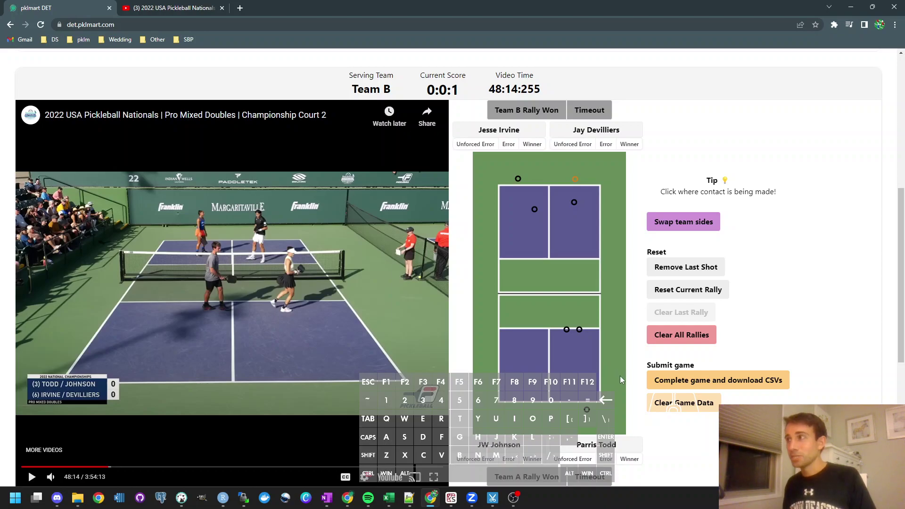
Replay the last seconds of the second rally and end it with an Error by Jesse Irvine
scroll(612, 384, down, 5)
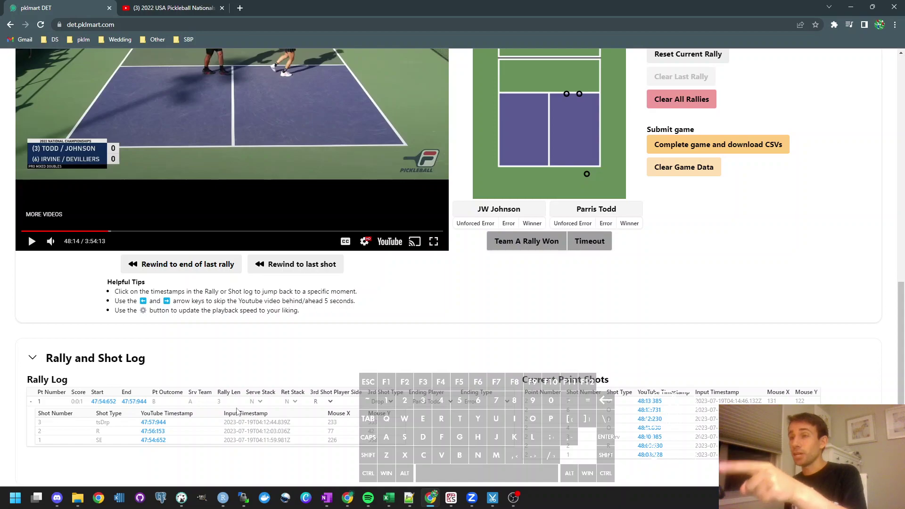
scroll(556, 417, up, 5)
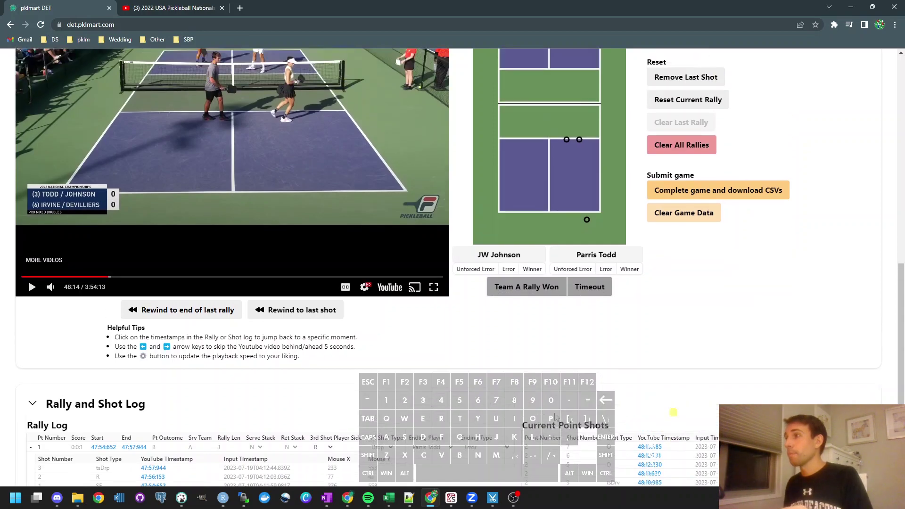
click(222, 259)
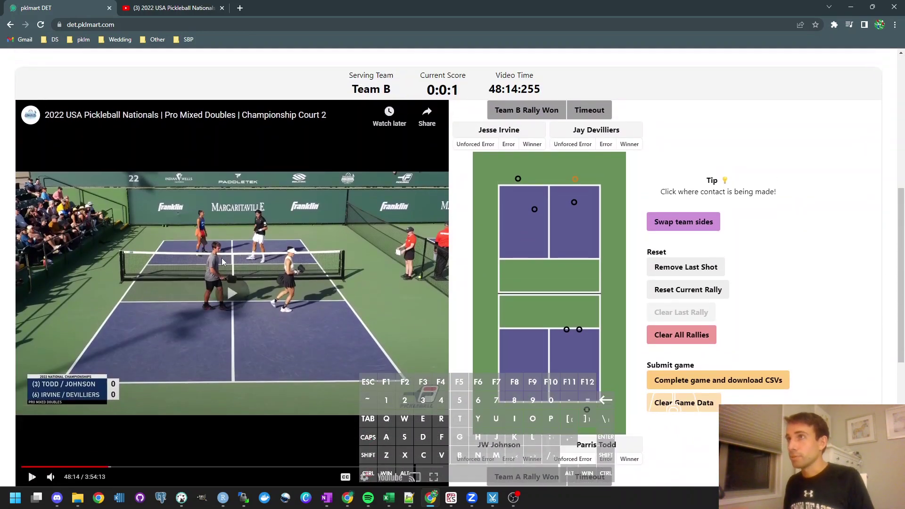
key(Left)
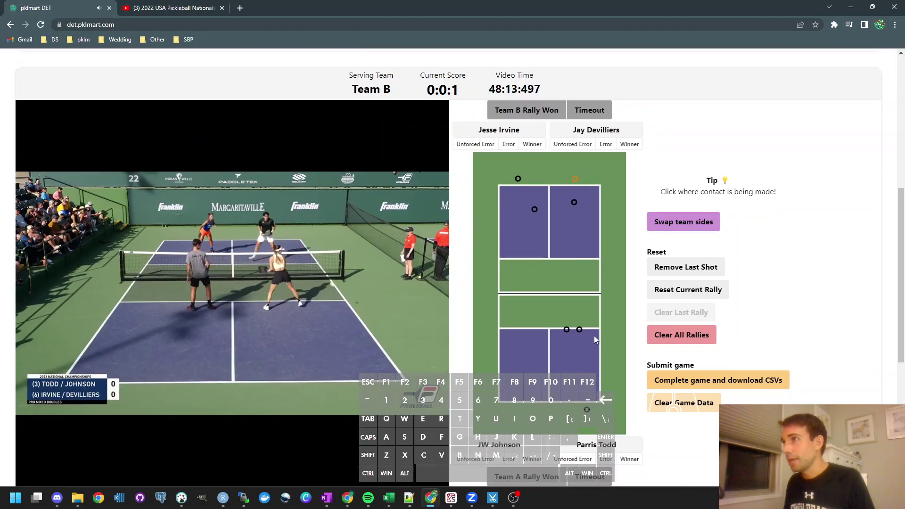
click(345, 360)
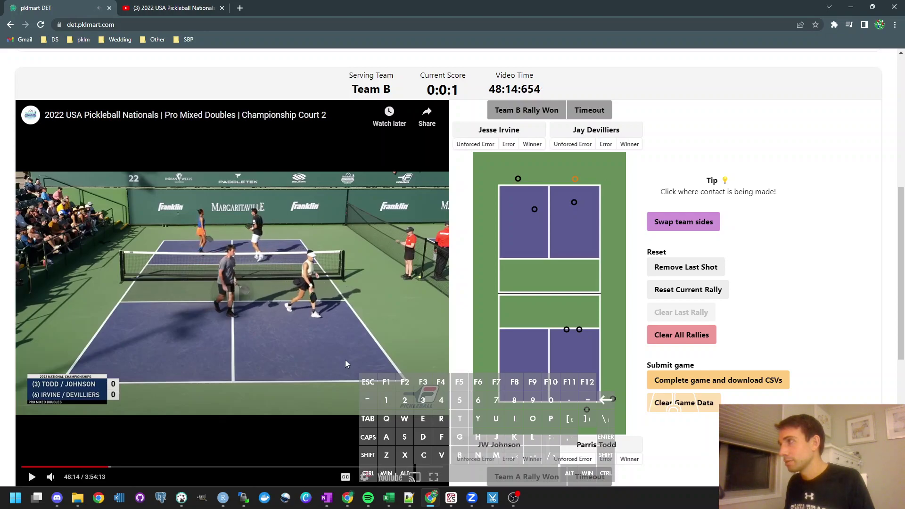
click(509, 145)
Collapse rally 1's shots in the Rally Log and advance the video to the third rally's serve
scroll(310, 396, down, 5)
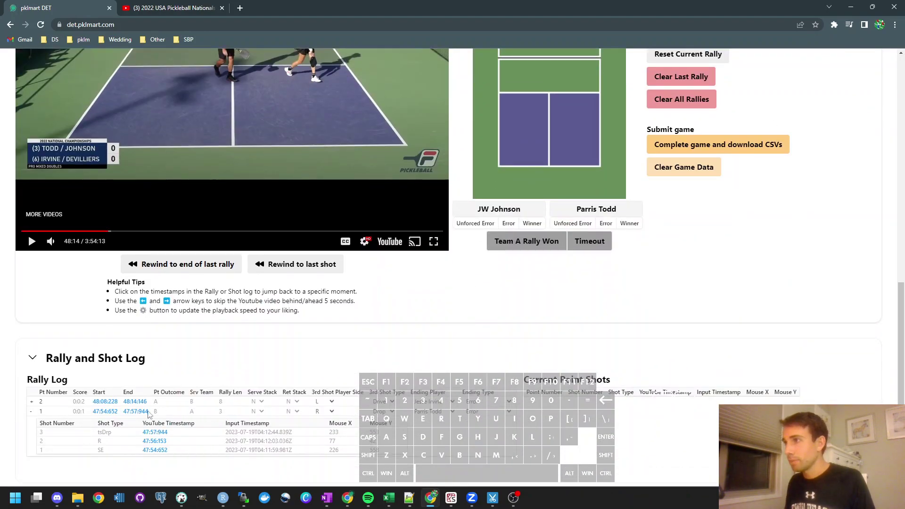
click(31, 412)
scroll(278, 232, up, 4)
key(Right)
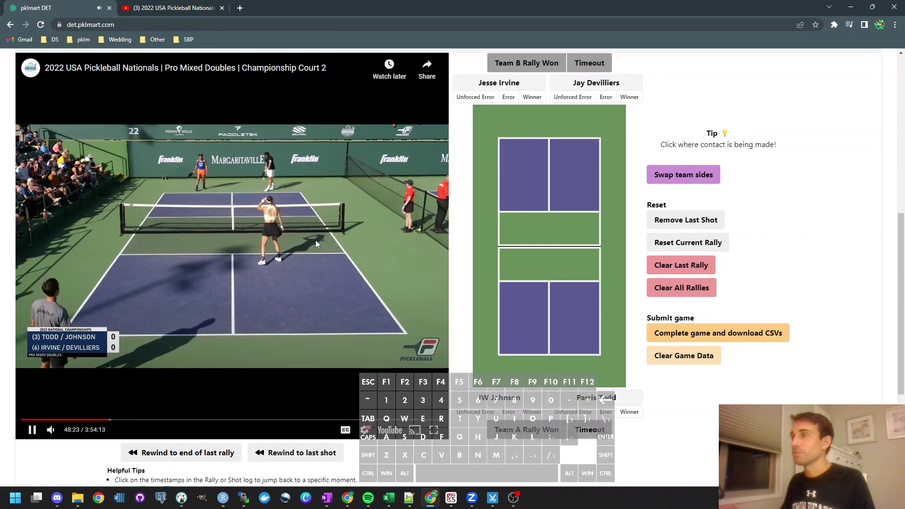
scroll(410, 245, up, 1)
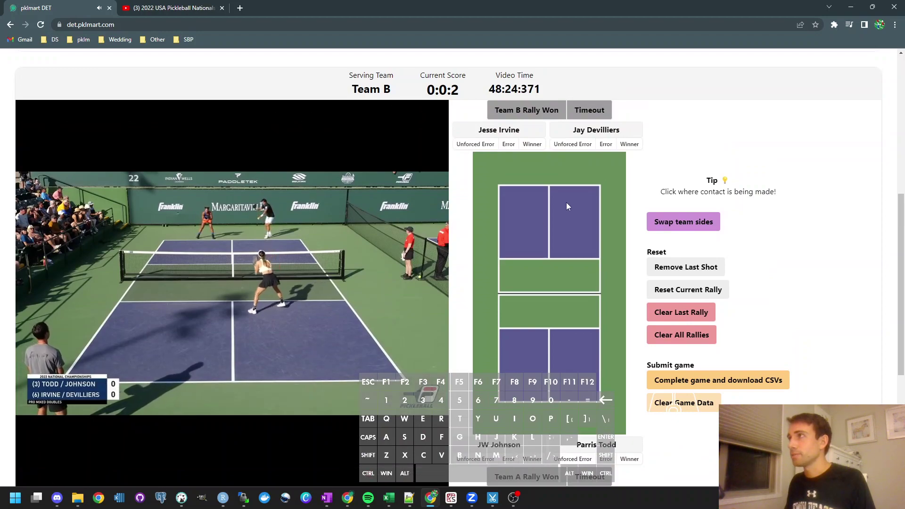
Log the third rally's serve, return, third shot behind the far baseline and fourth shot at the near right kitchen line, pausing the video
click(571, 181)
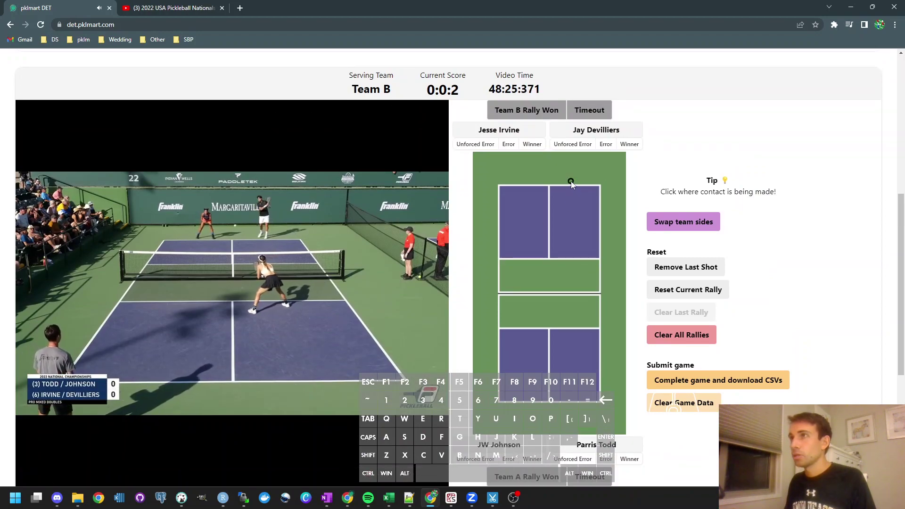
click(514, 409)
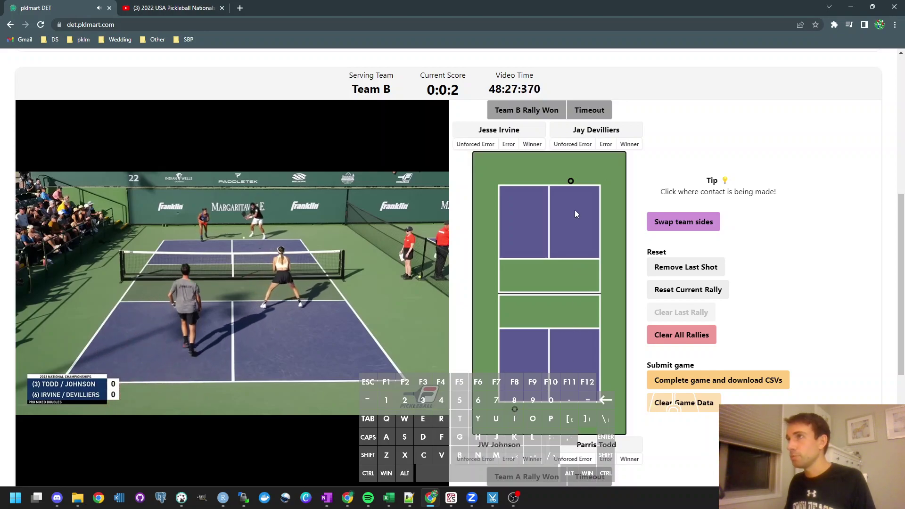
click(556, 179)
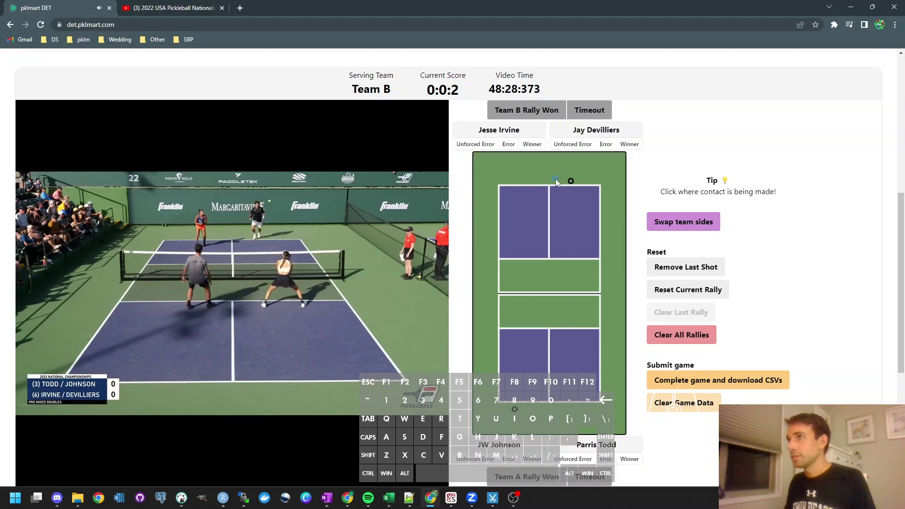
click(584, 329)
click(383, 319)
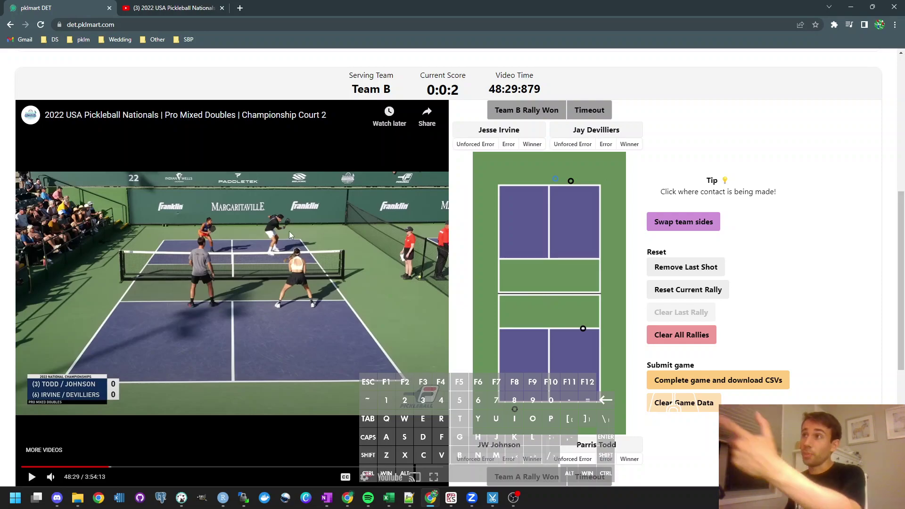
Log the fifth to eighth shots of the third rally, alternating between the far and near kitchen lines at each contact point
key(space)
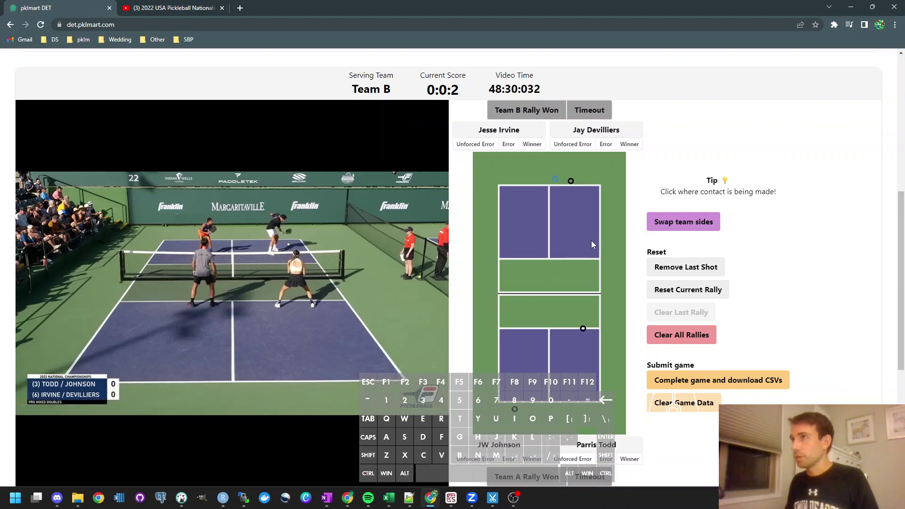
click(577, 248)
key(space)
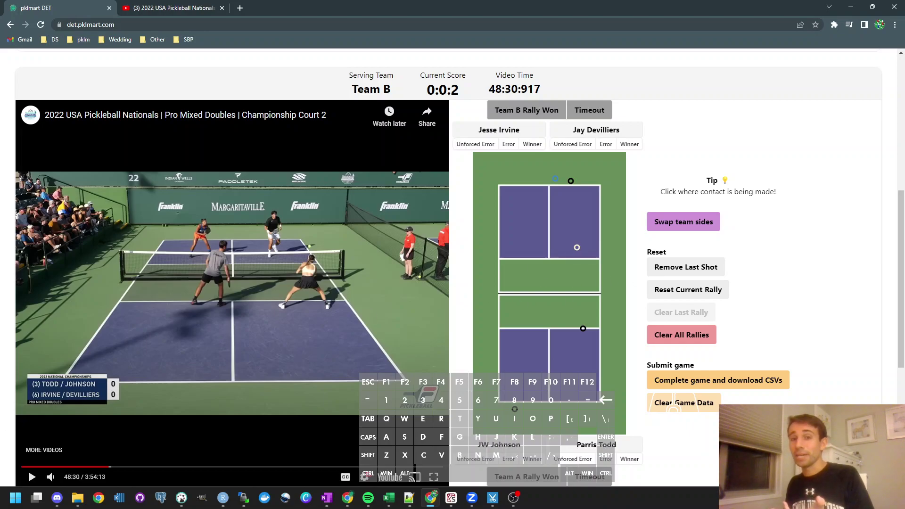
key(space)
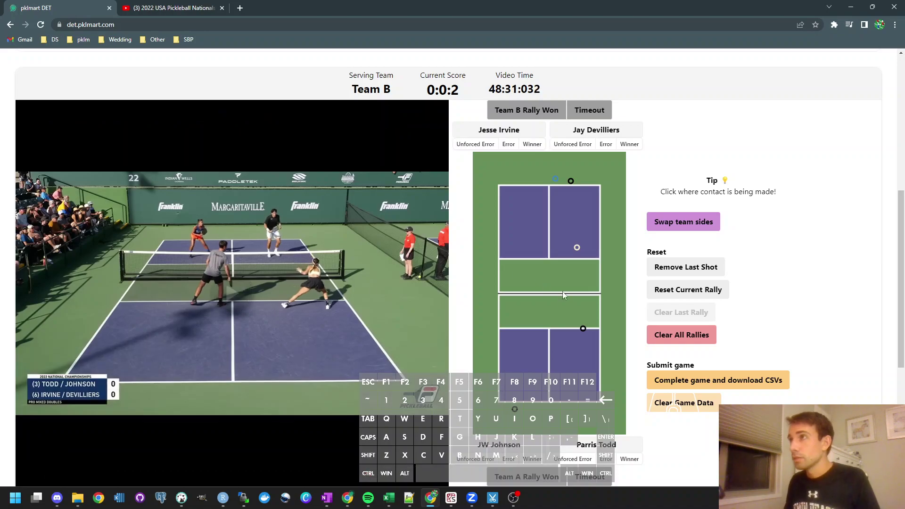
click(584, 324)
click(519, 247)
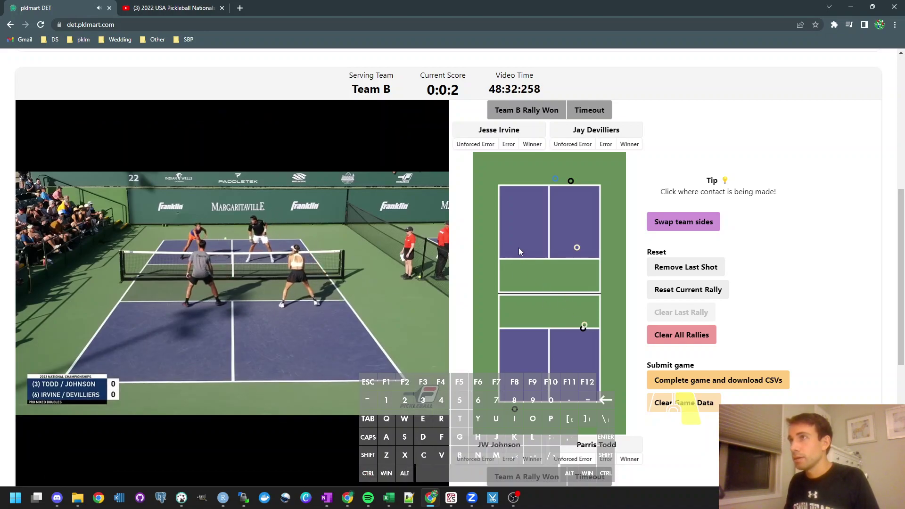
click(587, 321)
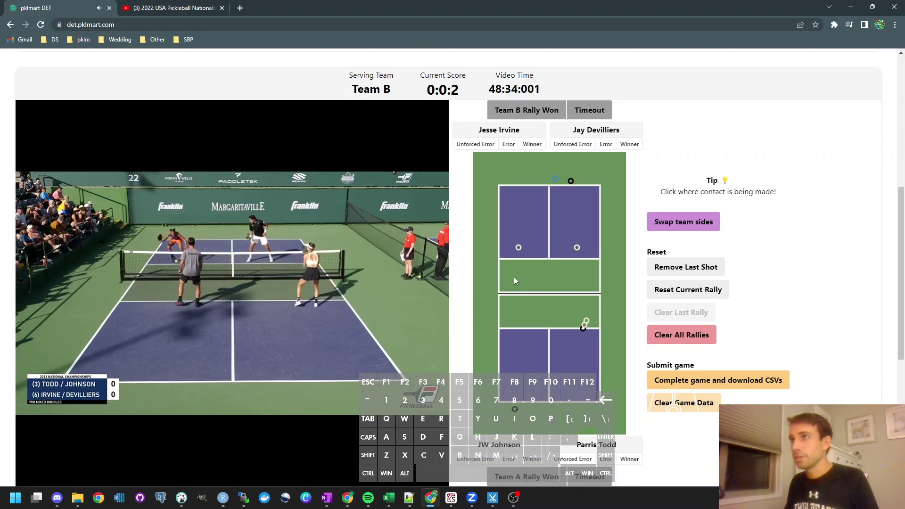
Log the ninth to fourteenth shots of the third rally, starting with the contact outside the far left sideline
click(491, 252)
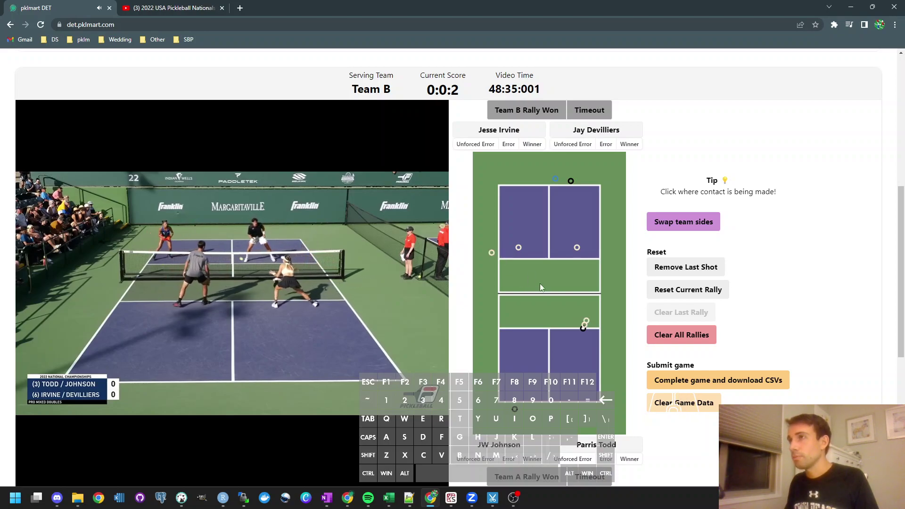
click(561, 318)
click(503, 253)
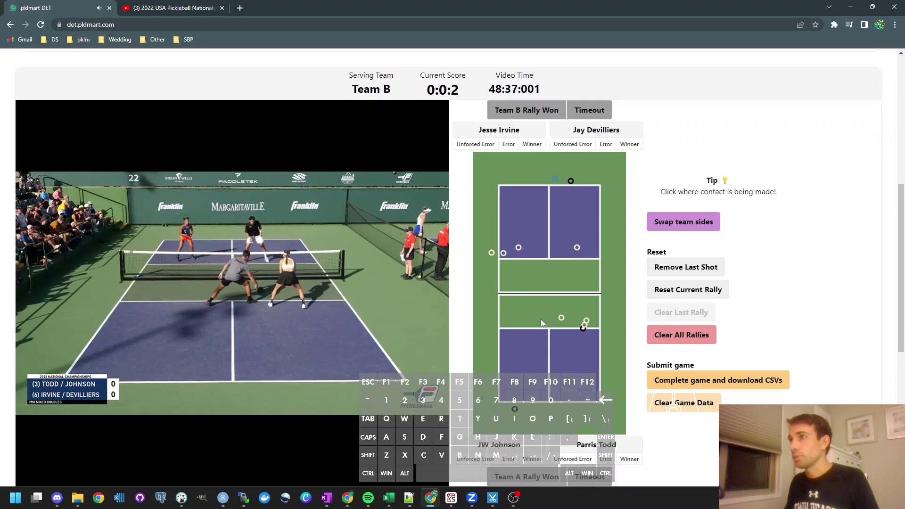
click(564, 329)
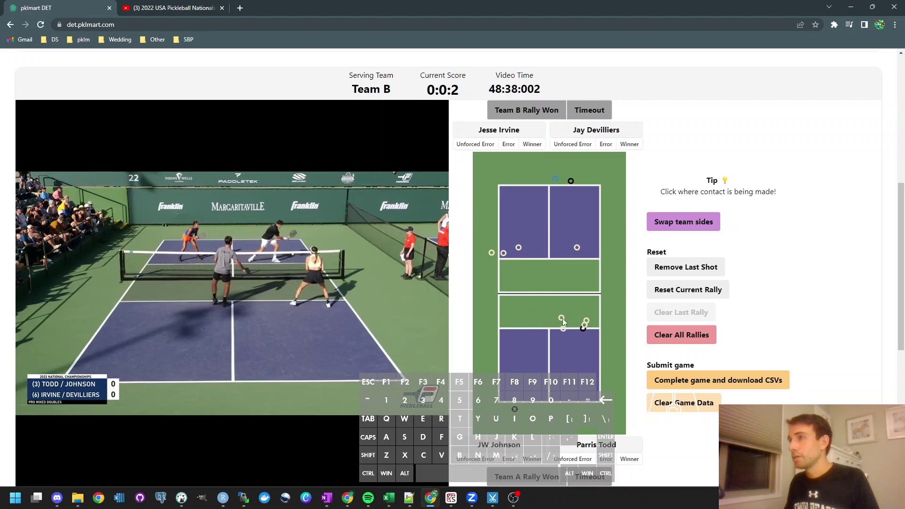
click(586, 256)
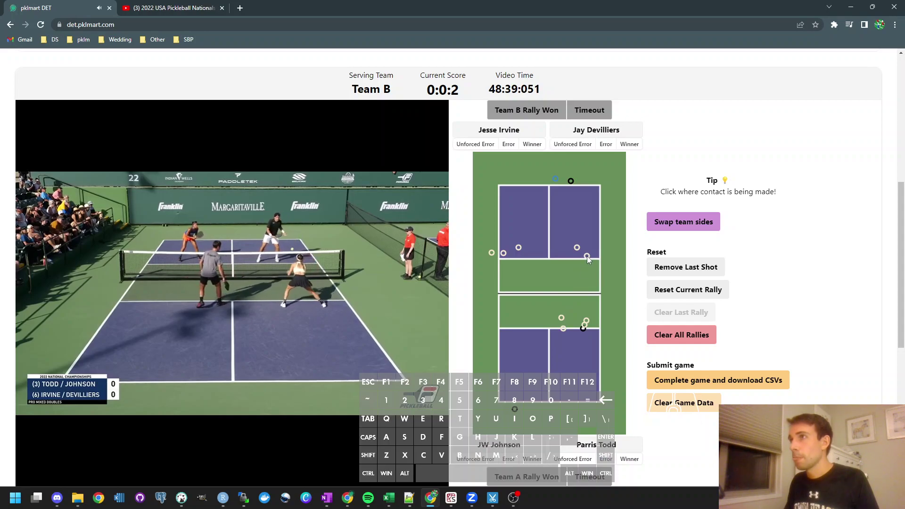
click(576, 325)
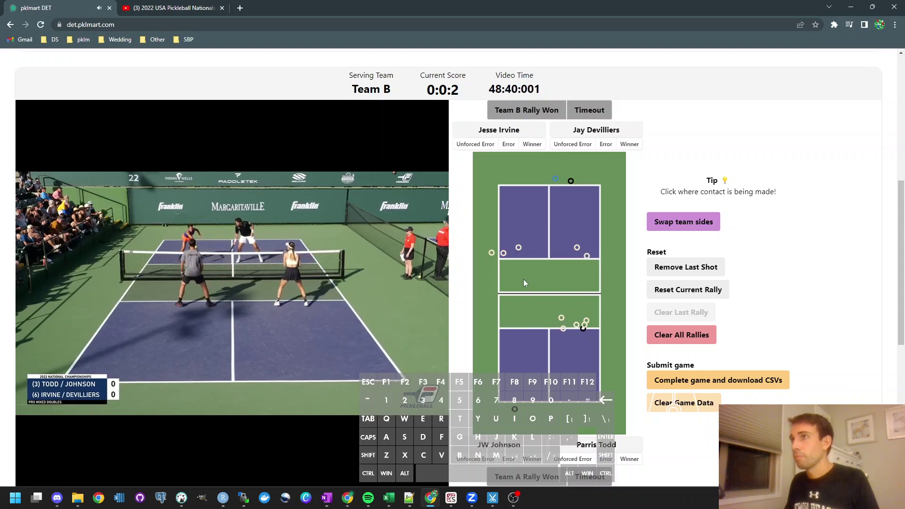
Continue logging the kitchen-line exchange through the shot at the near left kitchen line, and pause the video
click(520, 261)
click(584, 329)
click(584, 252)
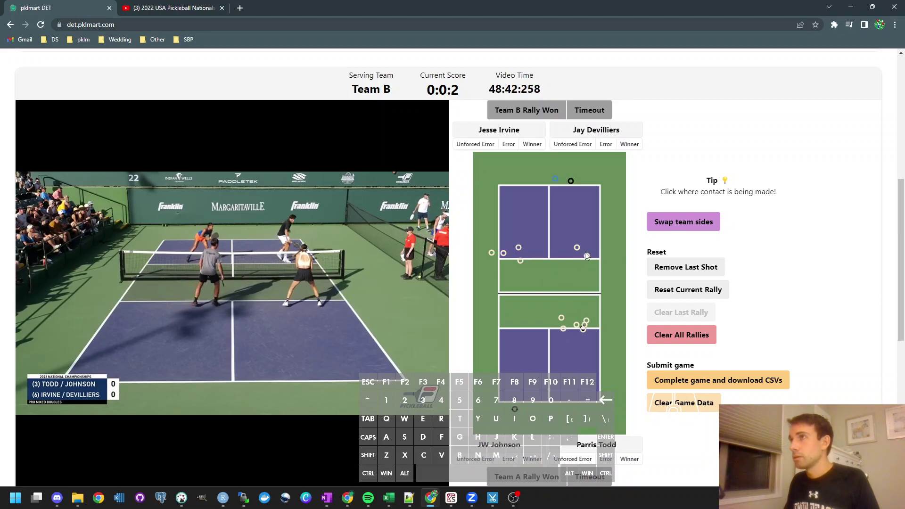
click(592, 335)
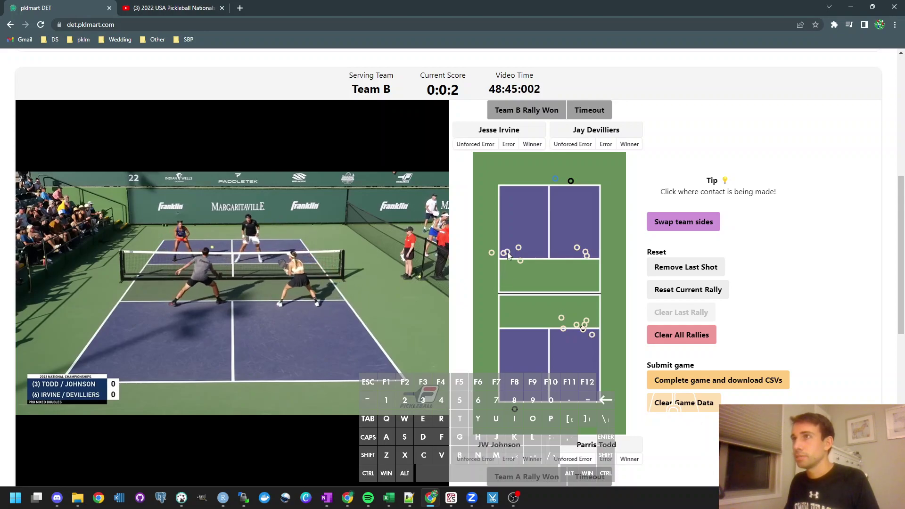
click(540, 328)
click(438, 307)
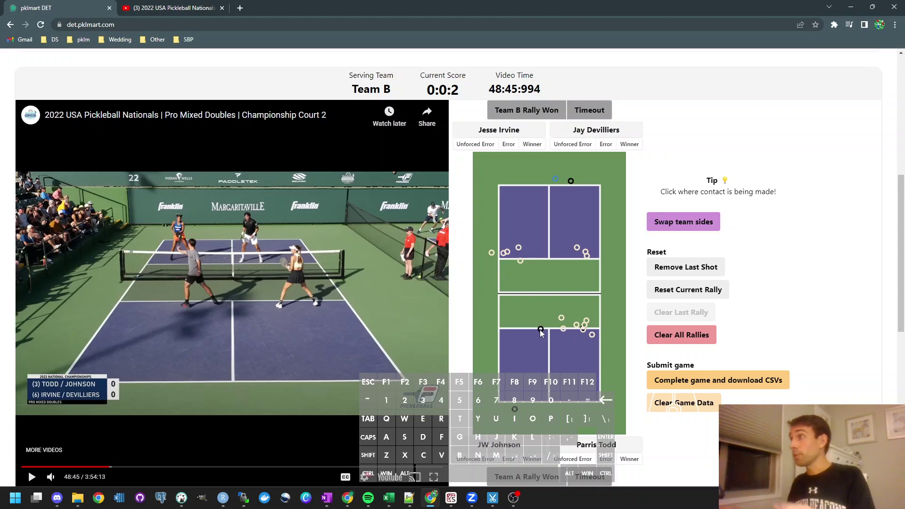
Rewind the video to the last shot and log the closing shots at the far left, near left and far left kitchen lines
scroll(312, 357, down, 1)
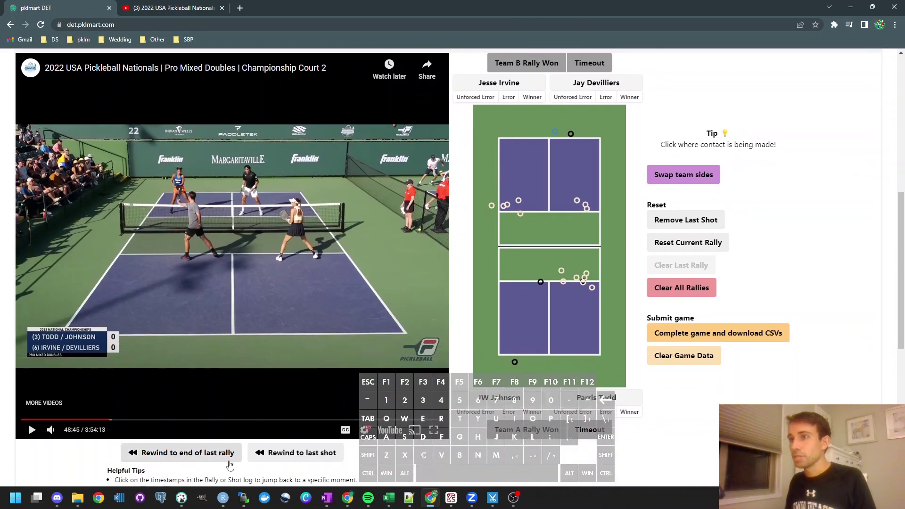
click(286, 454)
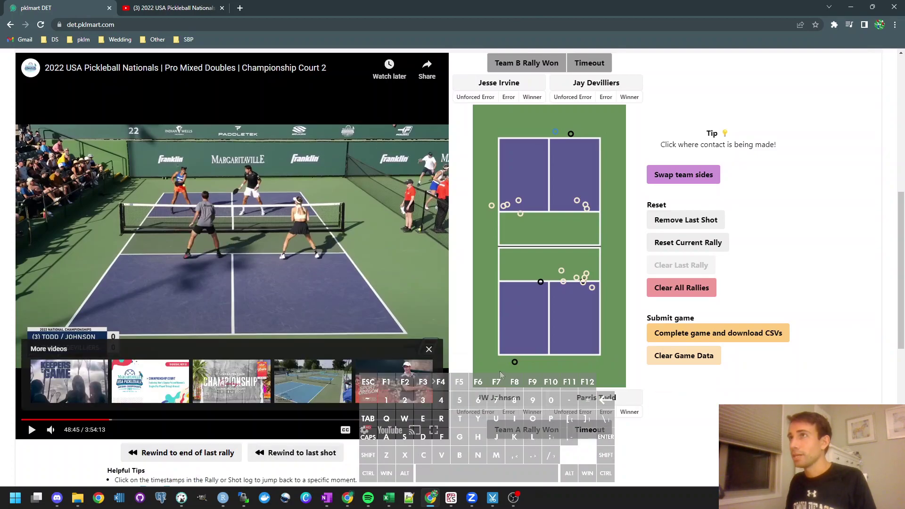
scroll(517, 389, up, 1)
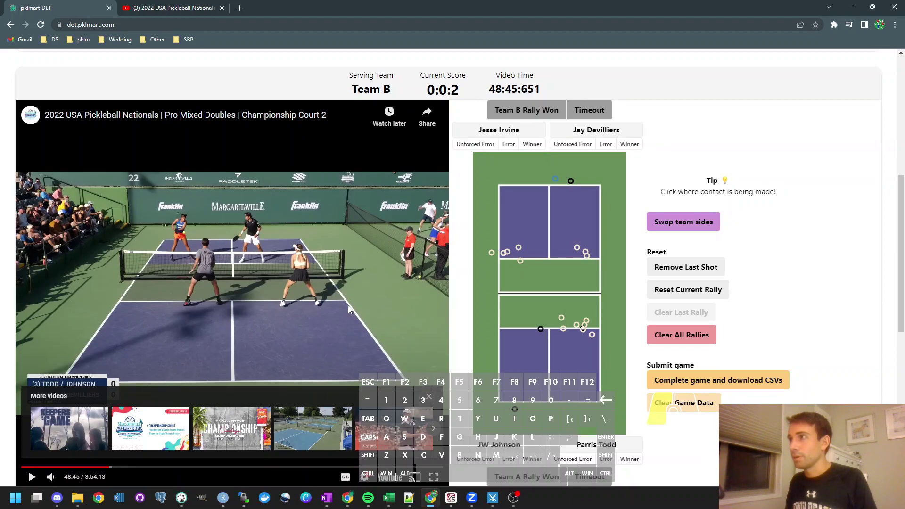
click(518, 254)
click(522, 329)
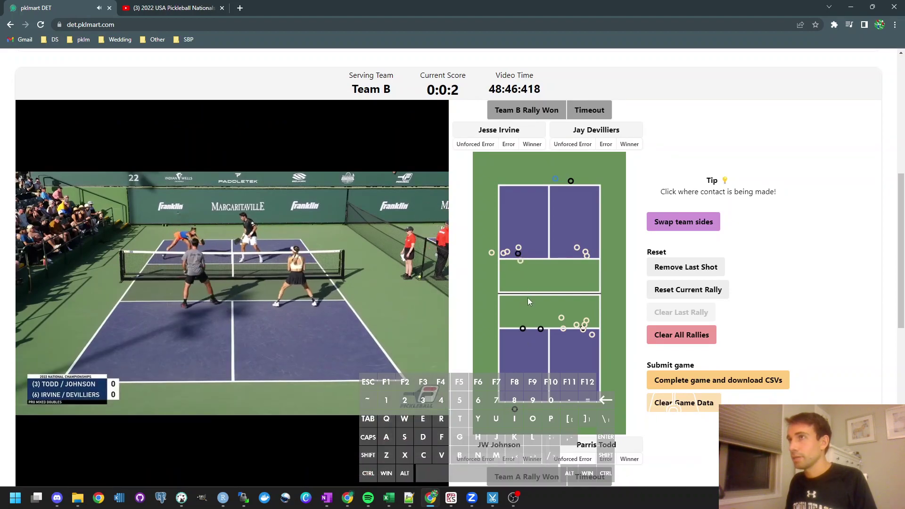
click(528, 248)
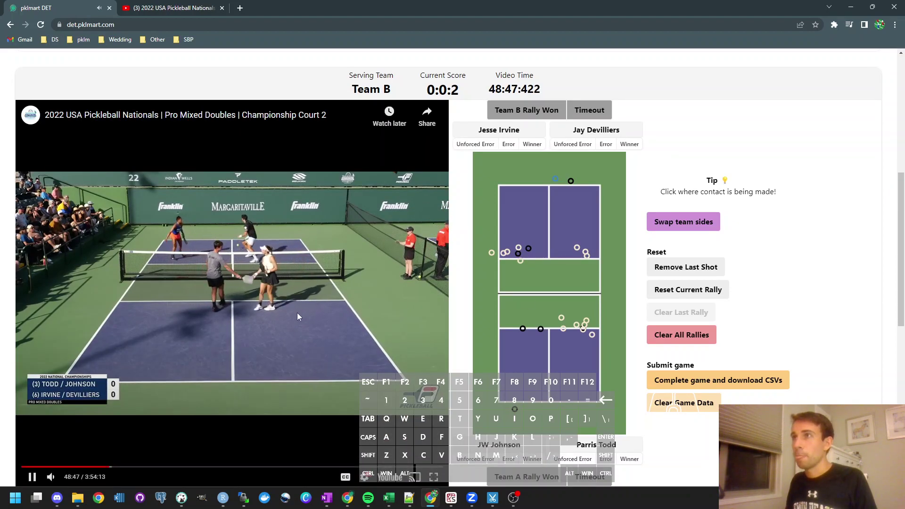
Replay the final shot of the third rally, award the rally to Team A, and check its entry in the rally log
key(space)
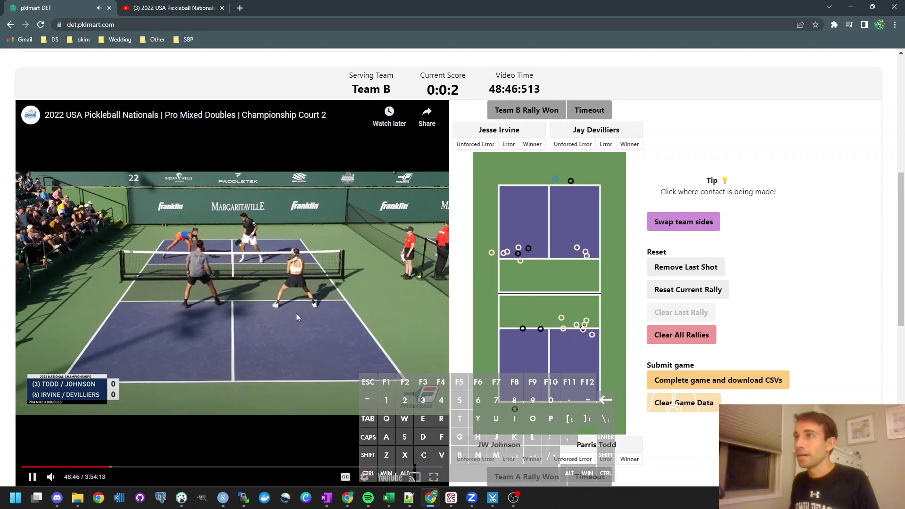
click(149, 301)
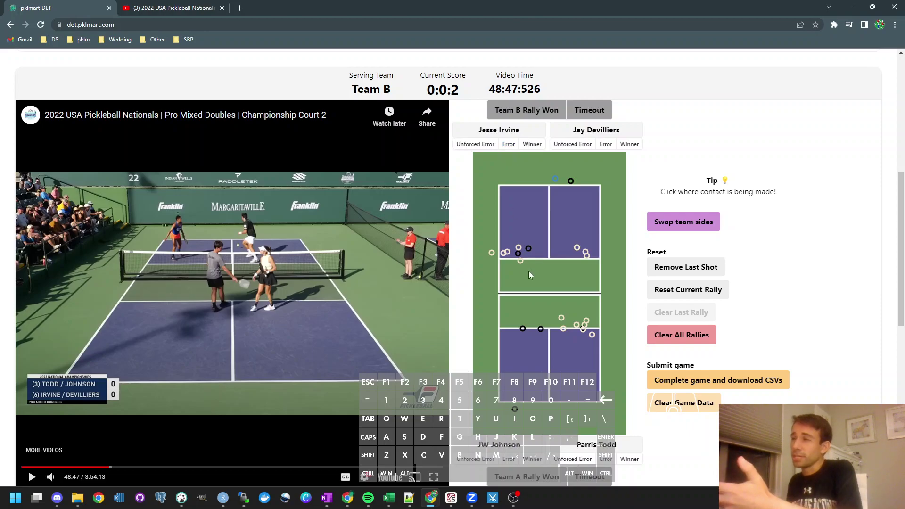
click(544, 478)
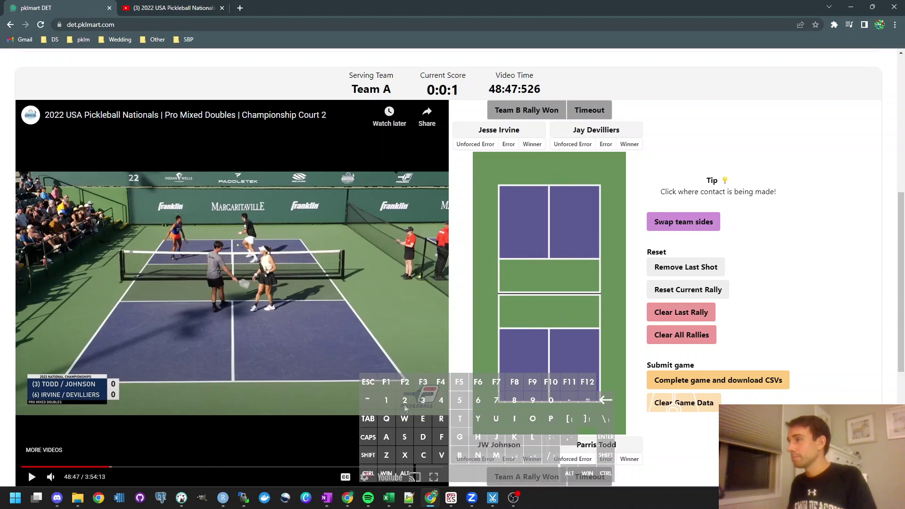
scroll(388, 388, down, 5)
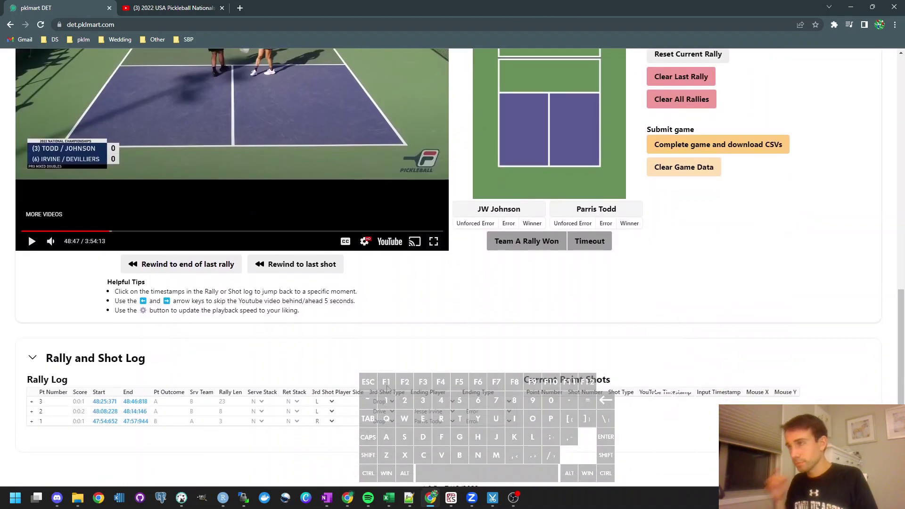
scroll(387, 388, up, 3)
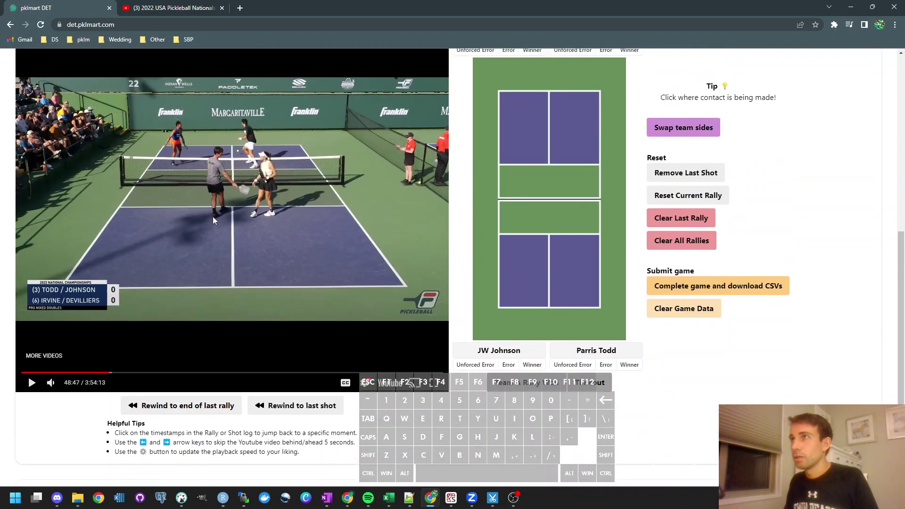
Skip the video ahead through the fourth rally without logging shots, and award the rally to Team A
scroll(370, 318, up, 1)
click(239, 264)
key(Right)
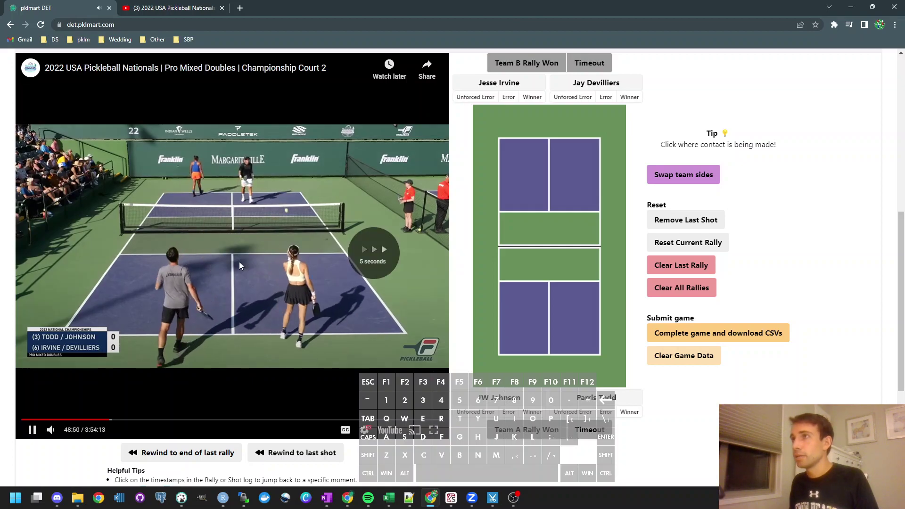
key(Right)
click(239, 265)
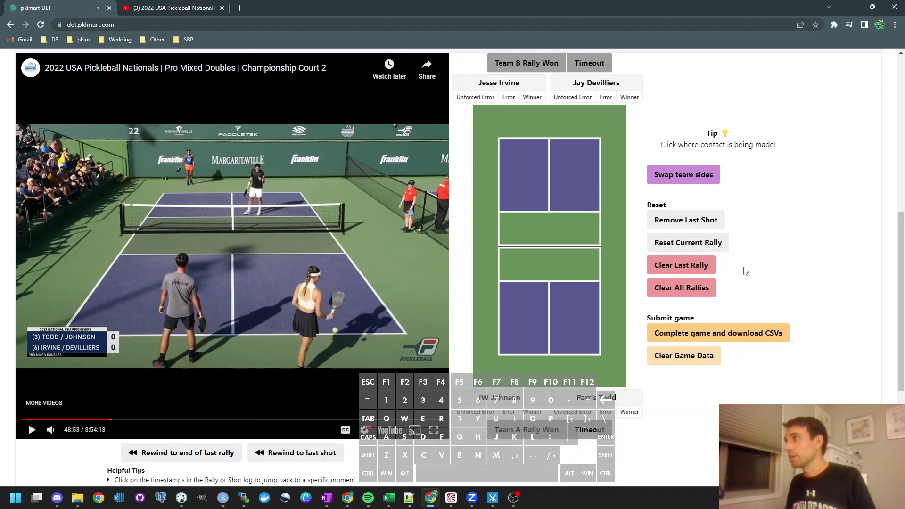
click(247, 281)
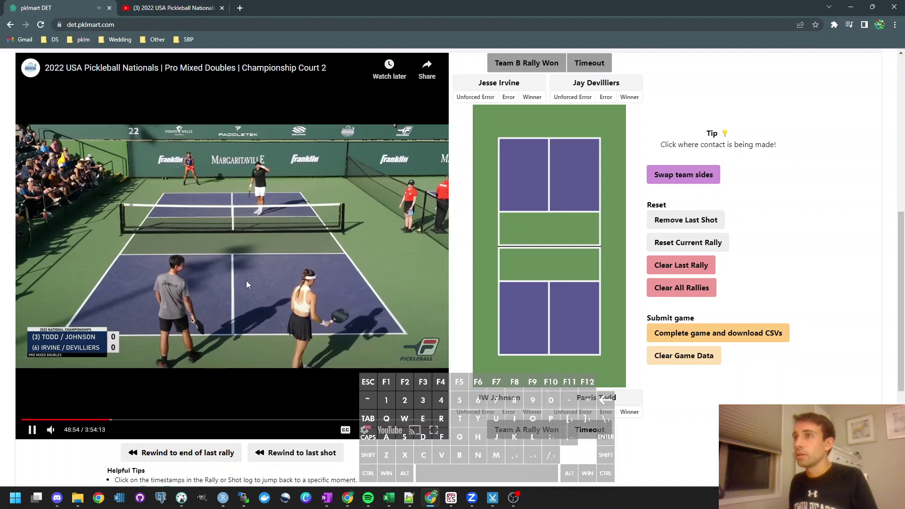
key(Right)
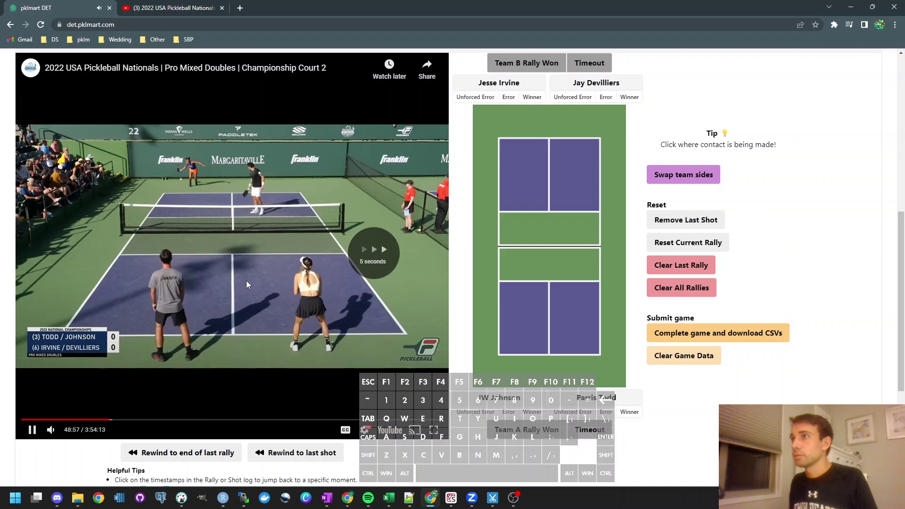
key(Right)
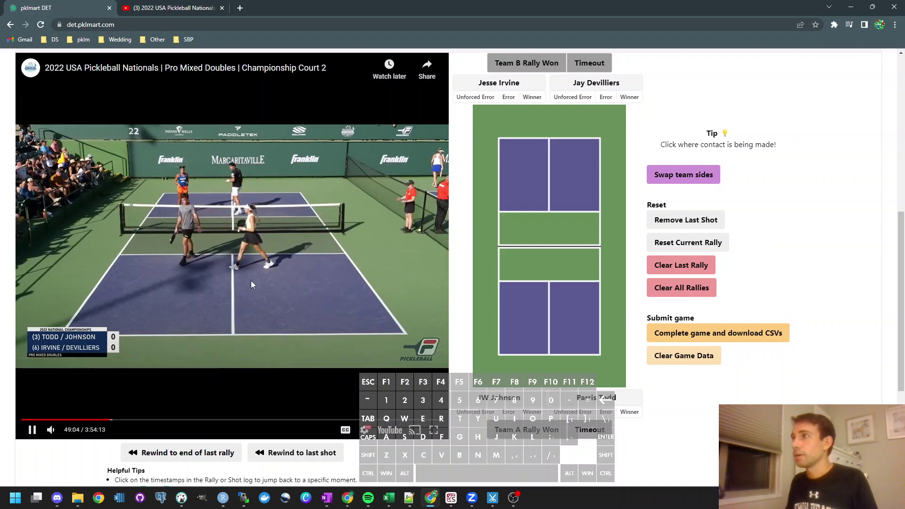
click(306, 284)
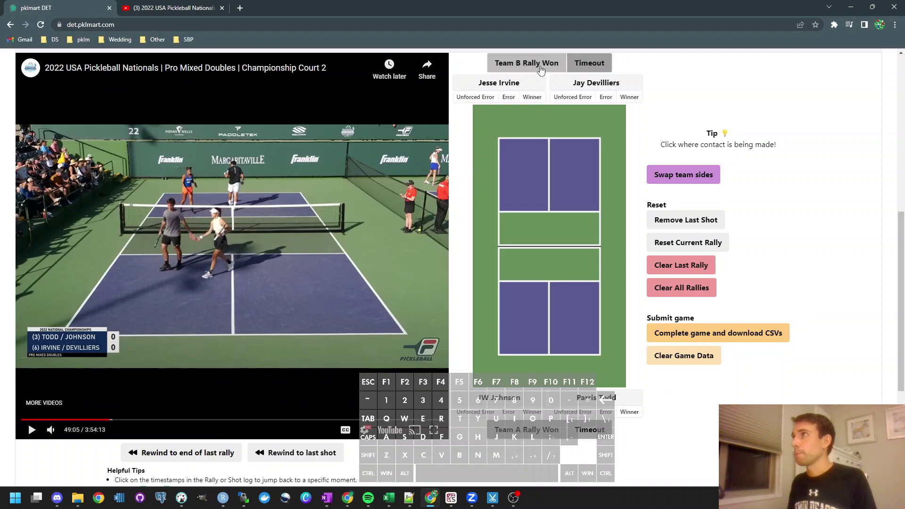
click(538, 430)
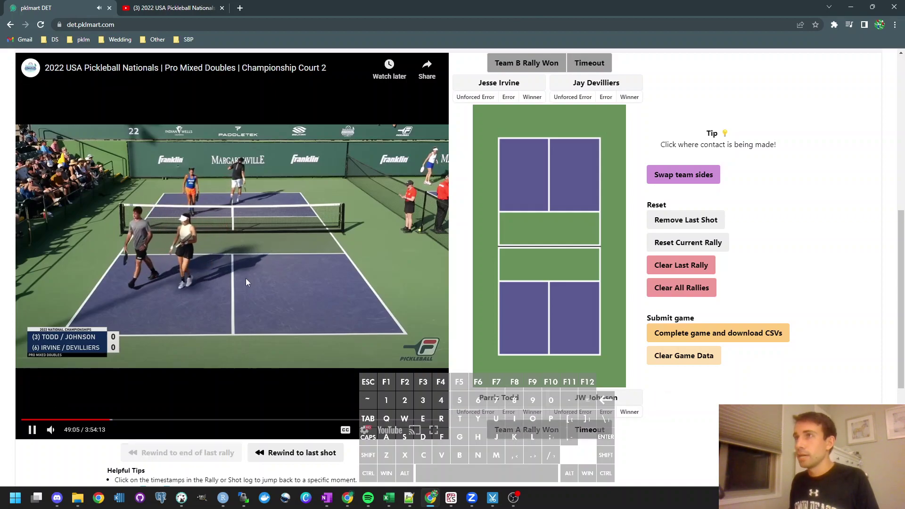
Skip ahead to the next serve, and log the serve behind the near left baseline and the return behind the far right baseline
key(Right)
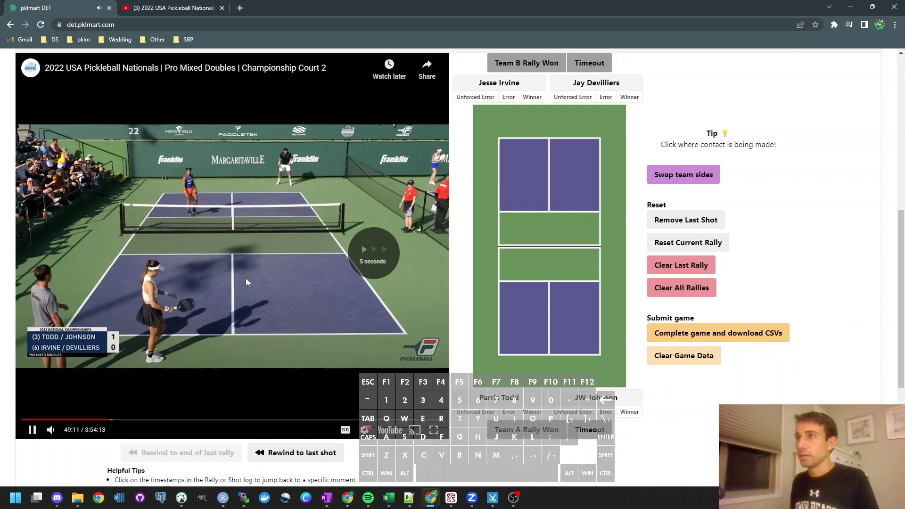
key(k)
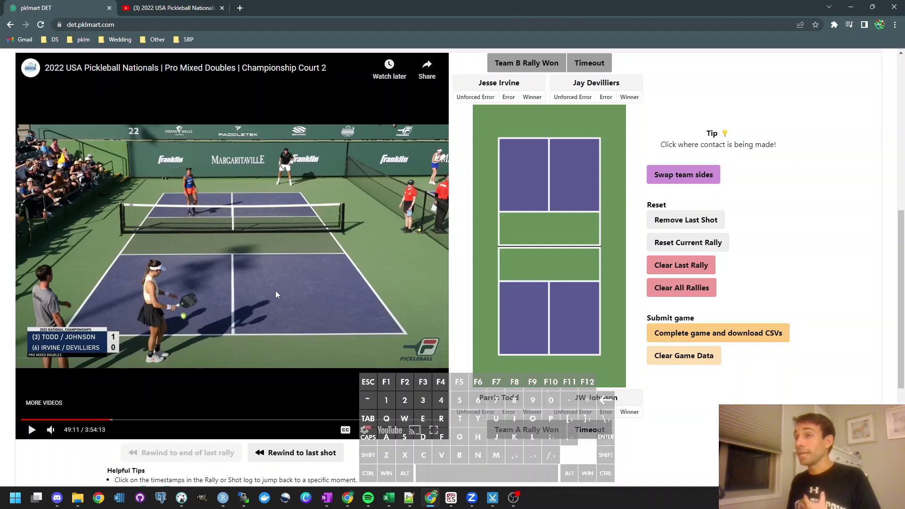
click(236, 329)
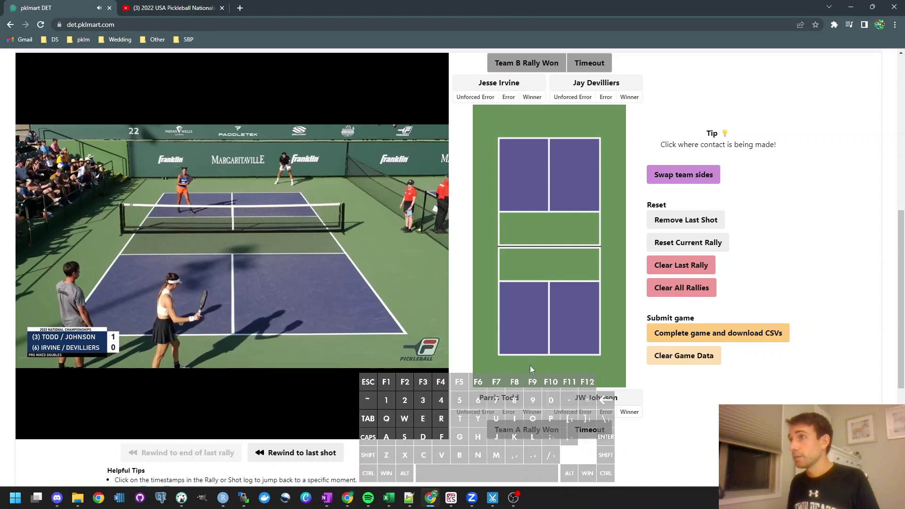
click(529, 366)
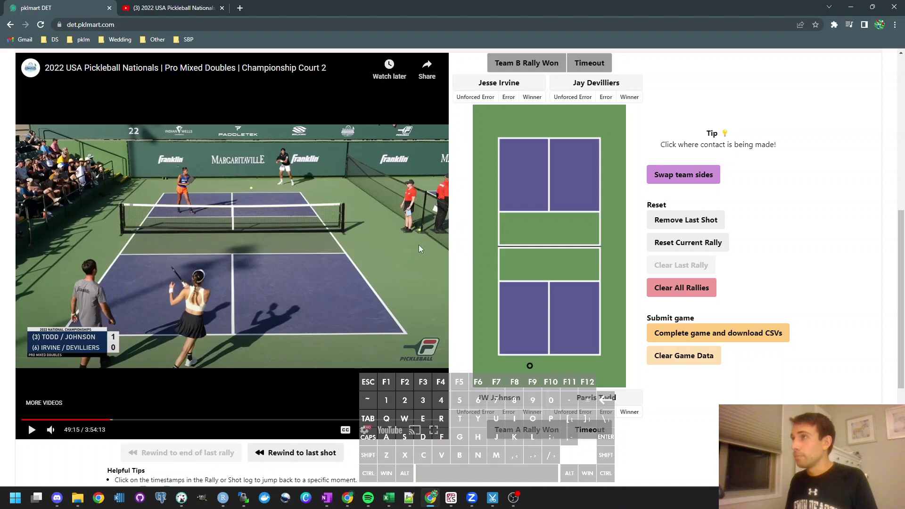
click(341, 259)
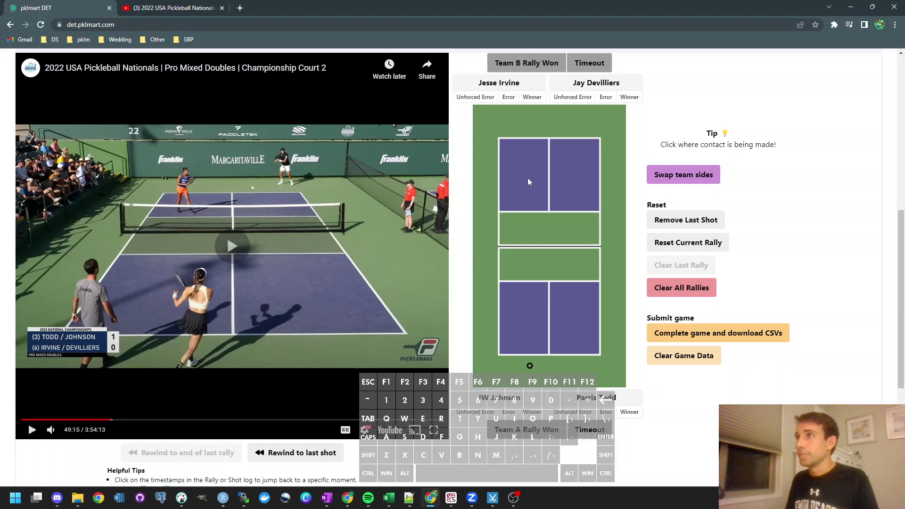
click(575, 130)
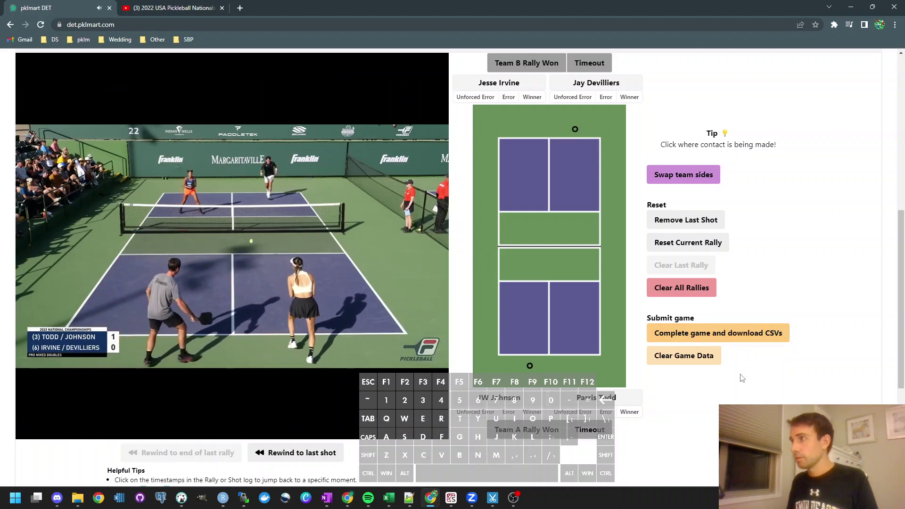
Log the third to eighth shots, starting inside the near baseline by the centre line and ending at the far left sideline
click(545, 345)
click(540, 207)
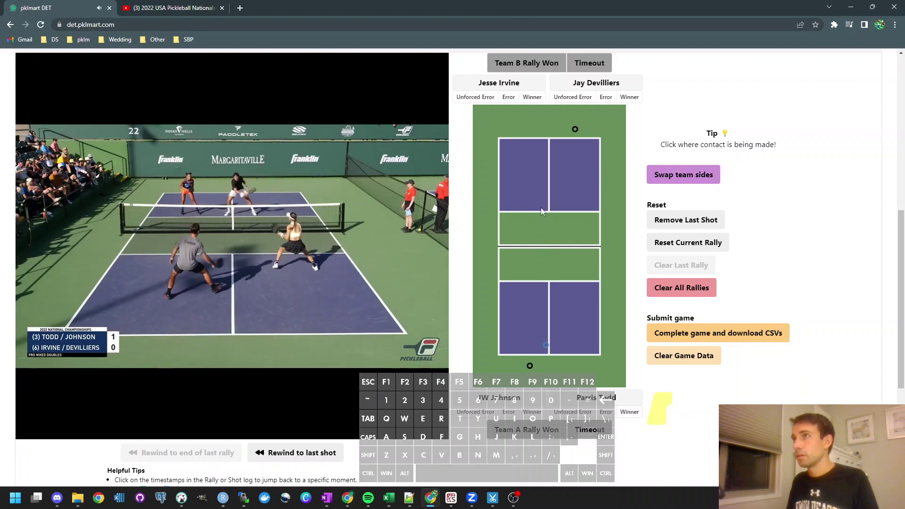
click(554, 315)
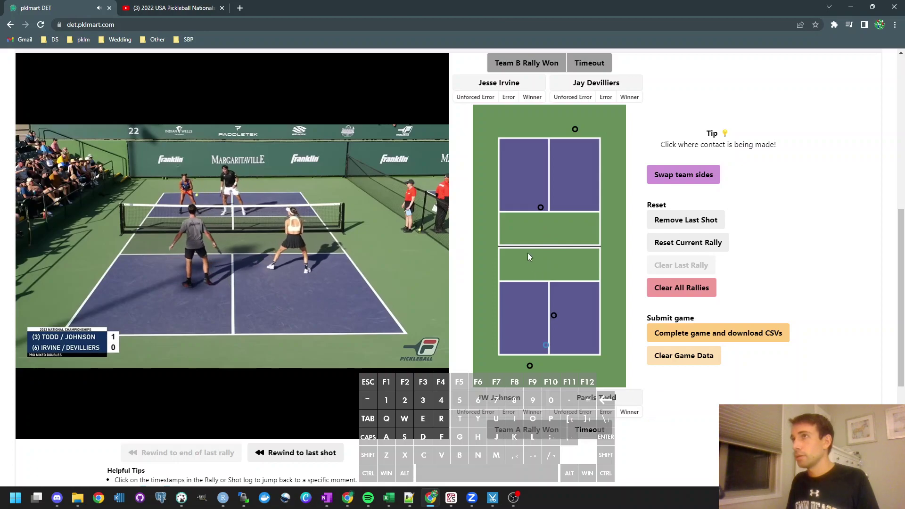
click(510, 207)
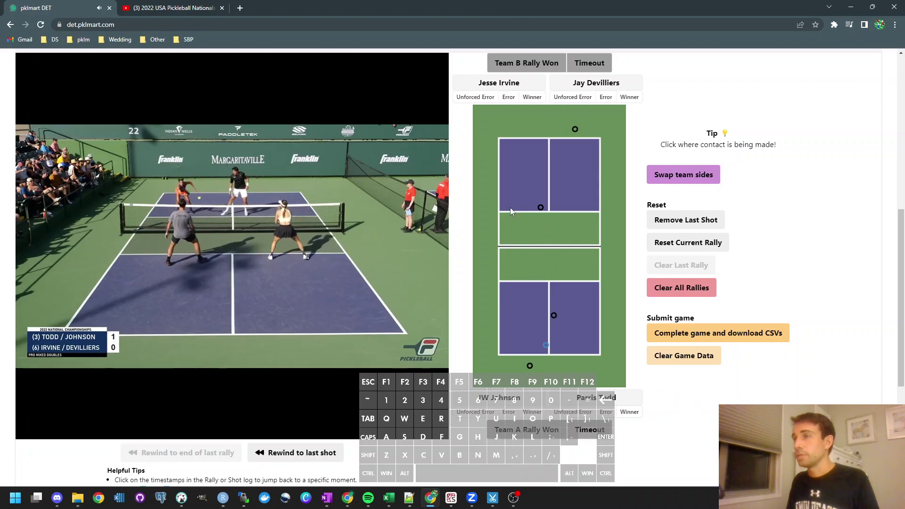
click(583, 280)
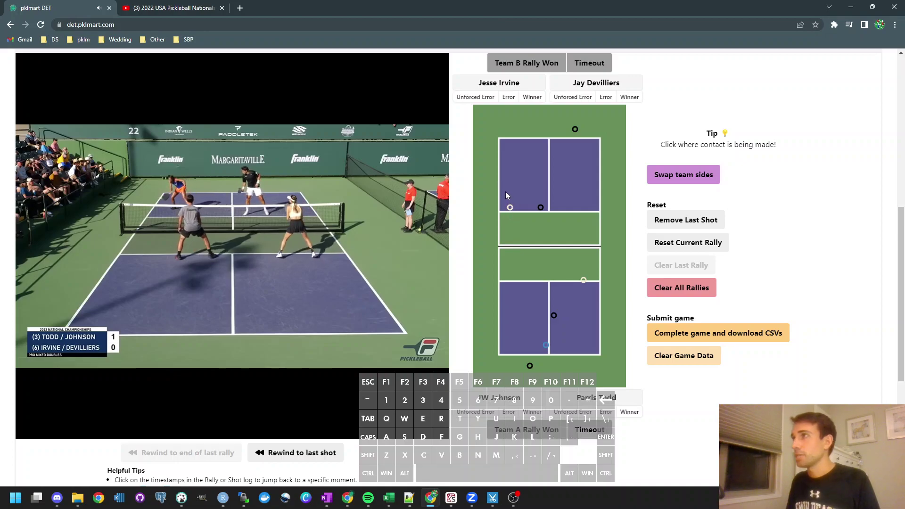
click(505, 198)
Pause the video, remove the last two logged shots, and replay the exchange to check the contact points
click(384, 261)
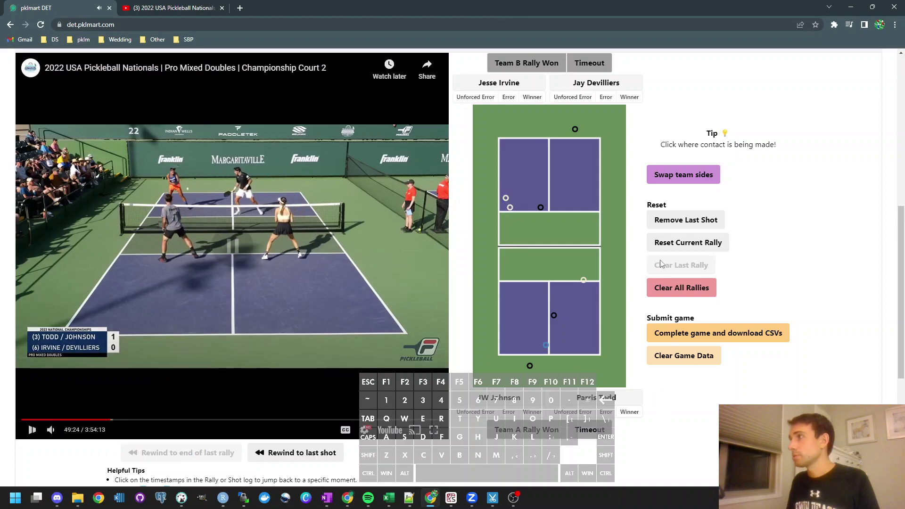
click(685, 222)
click(309, 229)
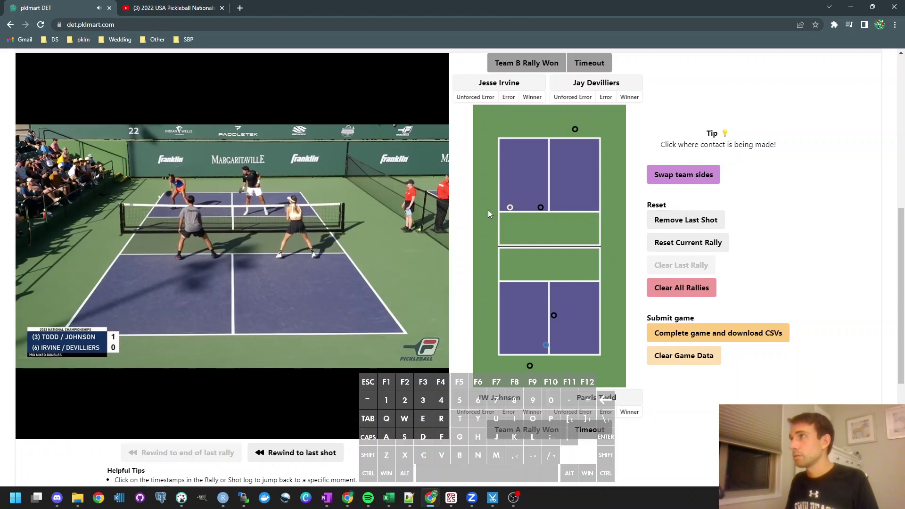
click(333, 226)
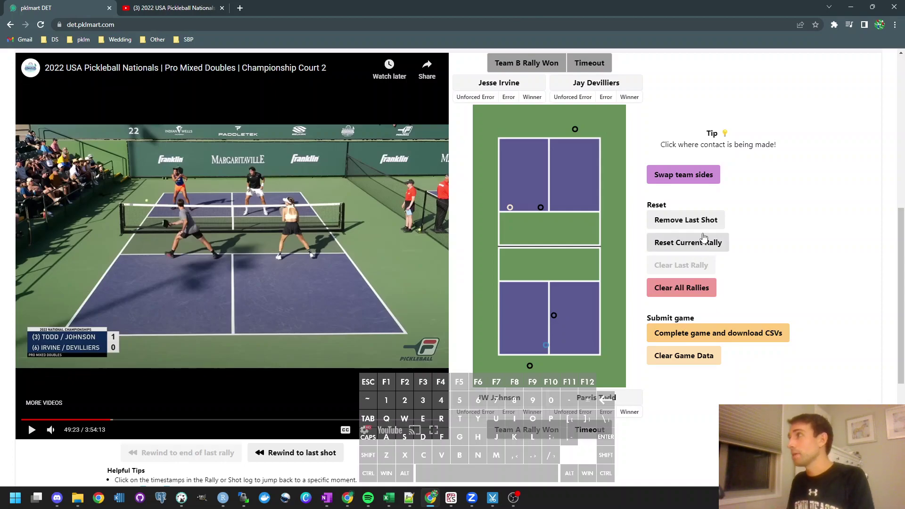
Reset the current rally and replay the video from the logged end of the third rally, skipping ahead to the skipped fourth rally
click(719, 247)
click(499, 78)
scroll(150, 366, down, 4)
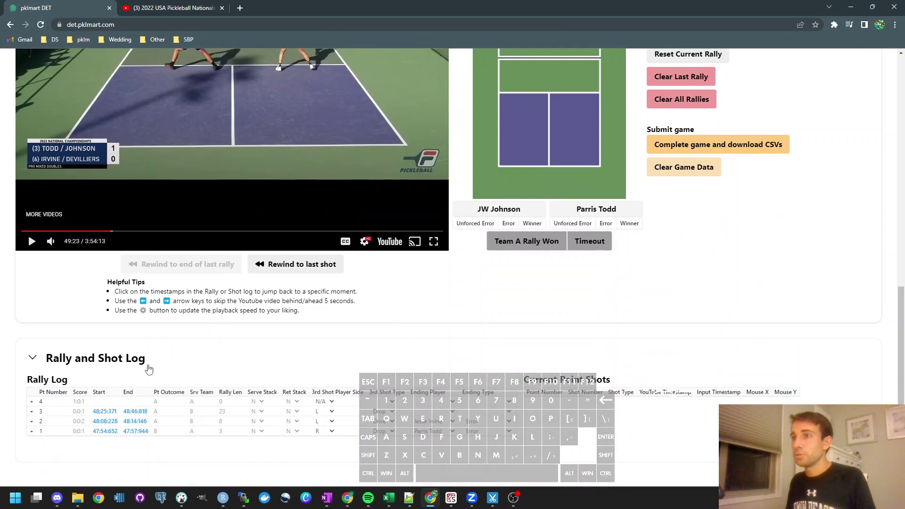
click(138, 411)
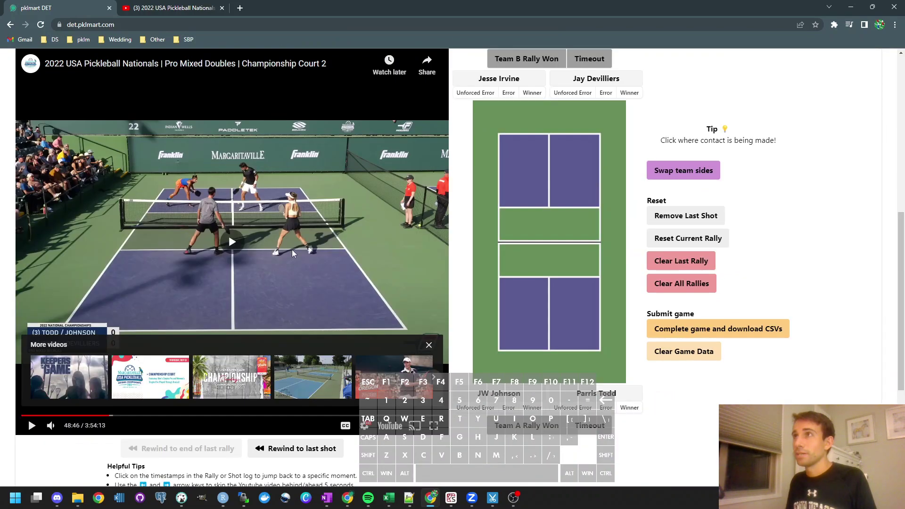
click(292, 250)
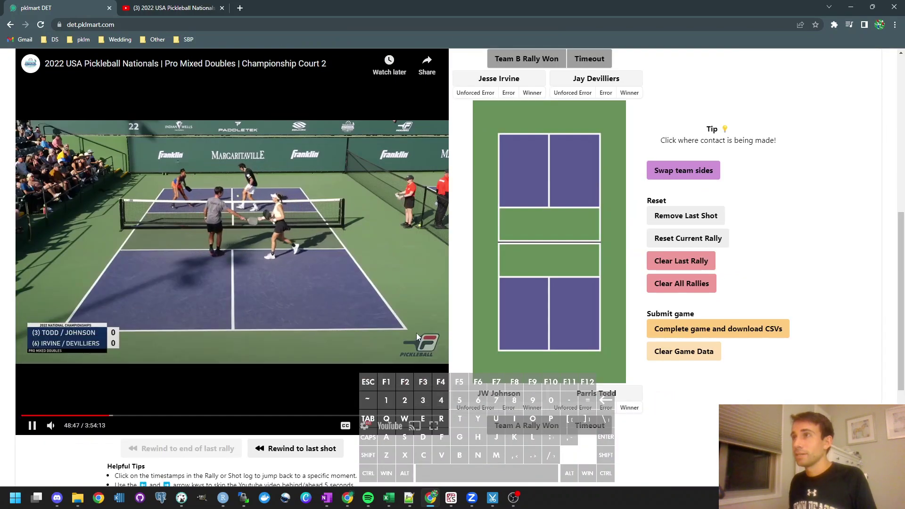
key(Right)
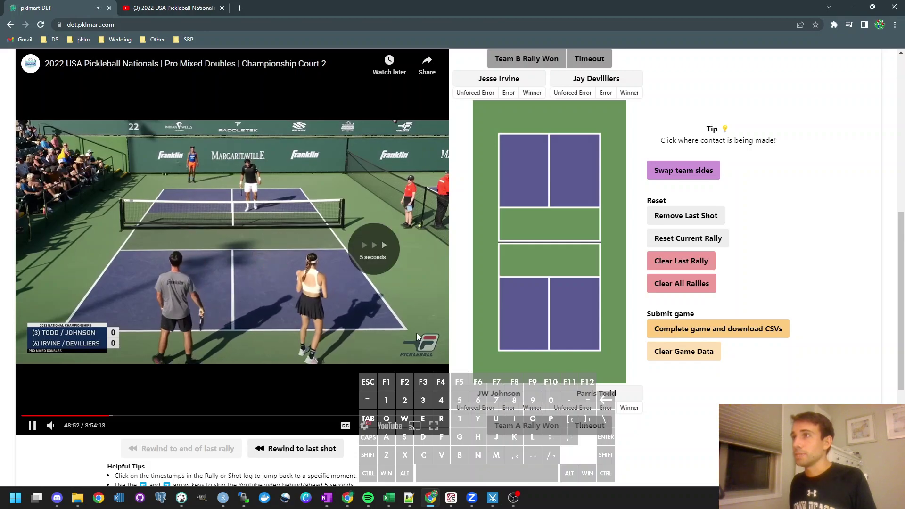
key(Right)
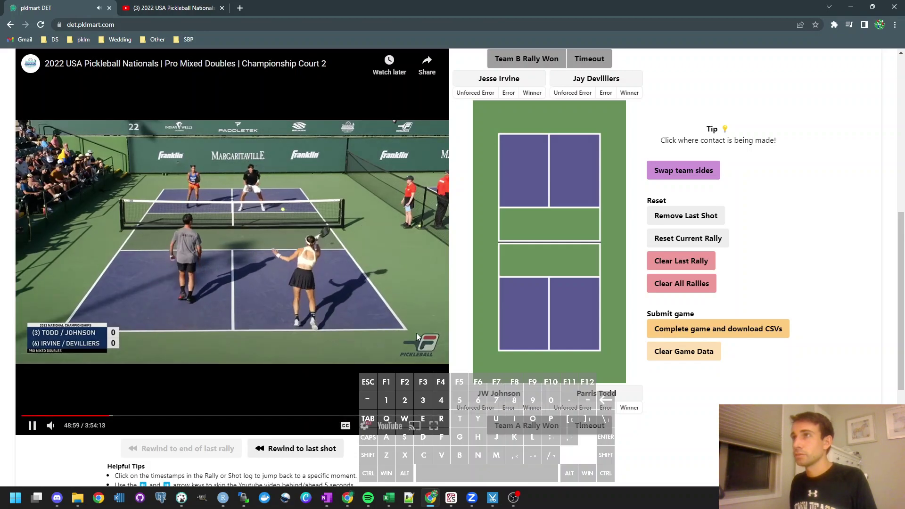
Log the fifth rally with a serve behind the near left baseline, a return behind the far right baseline, a net contact, and the far right player's error
key(Left)
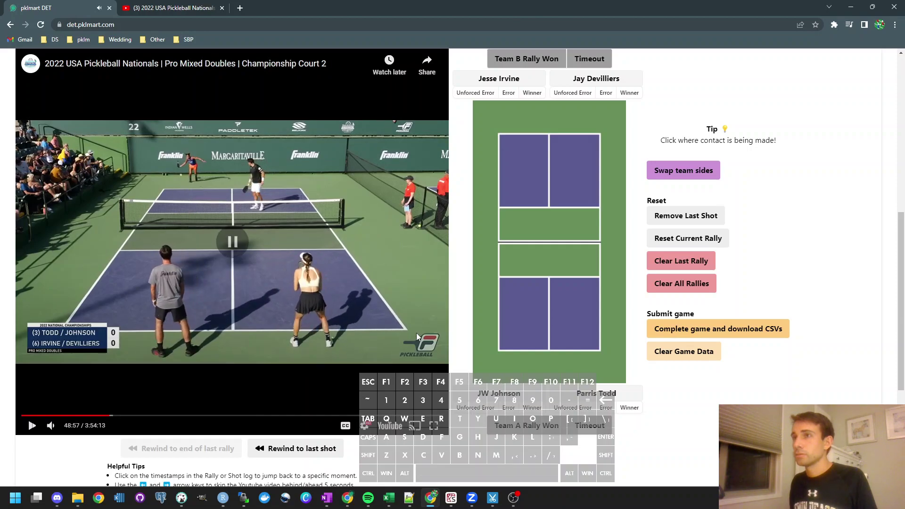
key(Right)
key(Right)
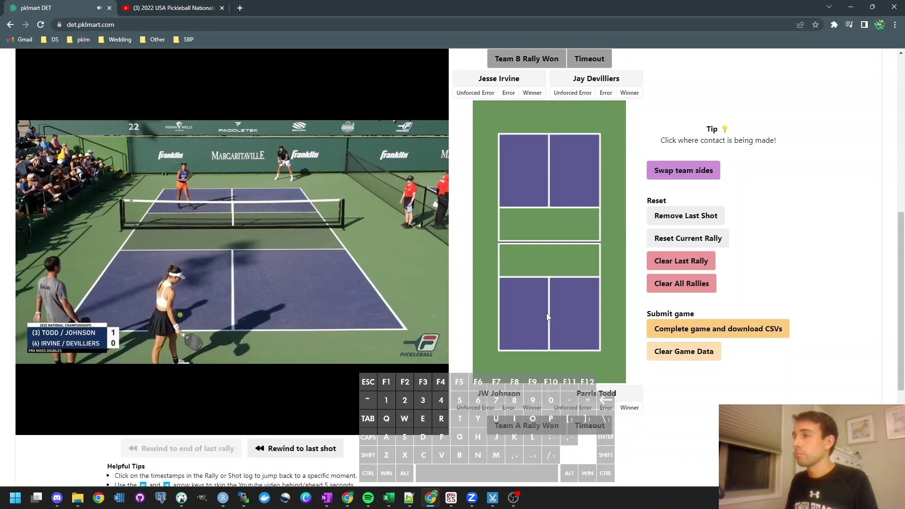
click(534, 358)
scroll(360, 314, up, 1)
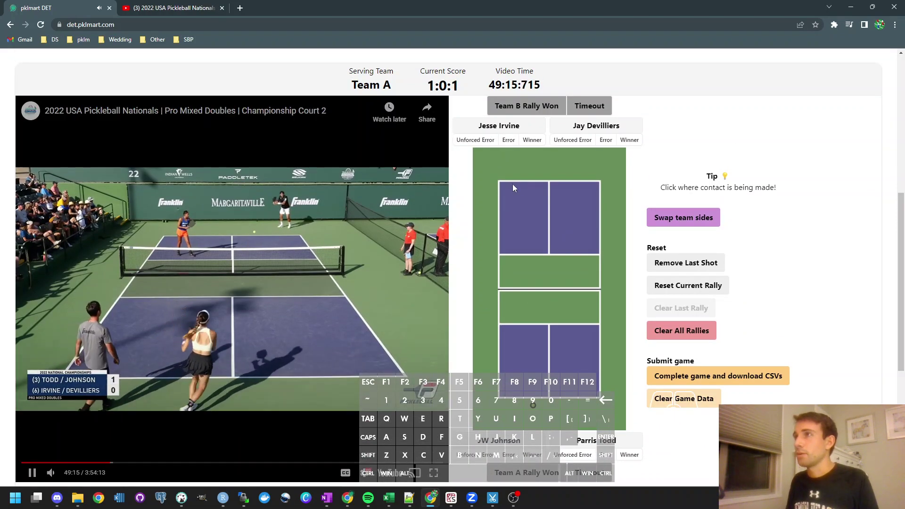
click(574, 172)
click(282, 281)
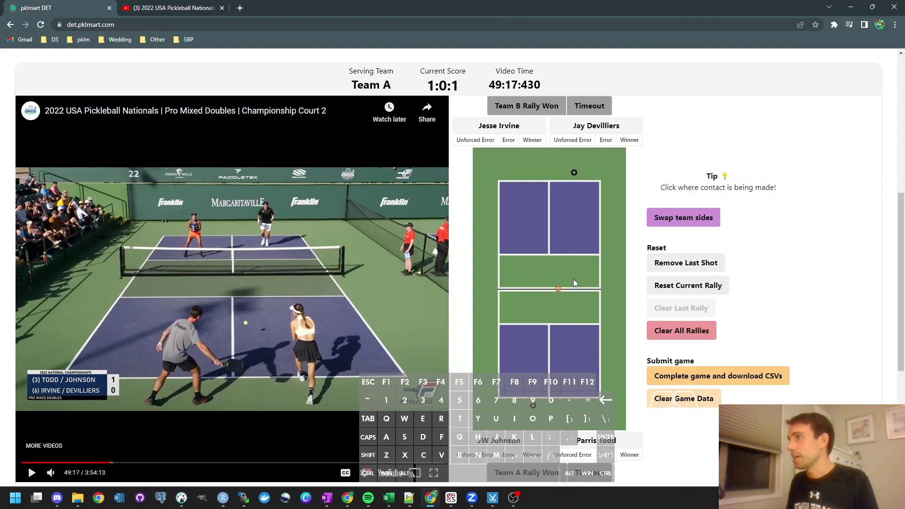
click(611, 144)
Complete the game, confirm sending its data to the pklmart servers, and allow the site to download multiple CSV files
scroll(329, 308, down, 6)
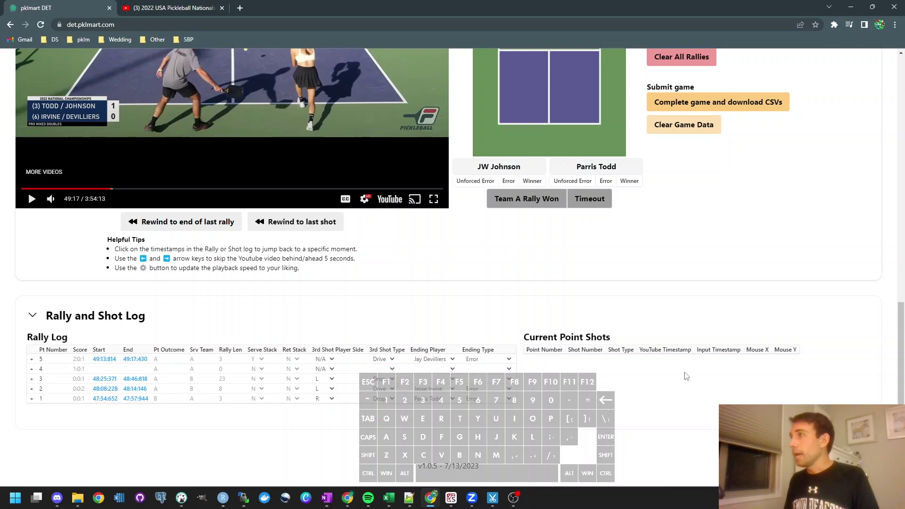
scroll(685, 385, up, 8)
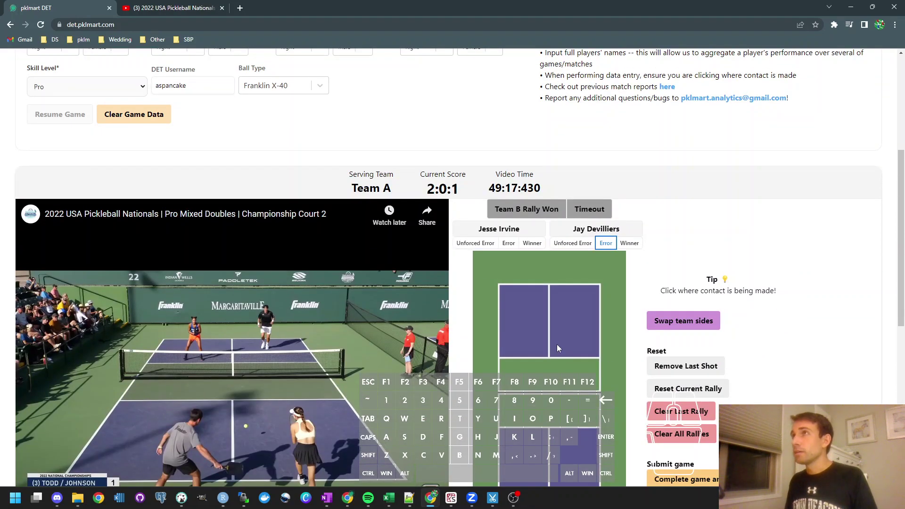
scroll(558, 348, down, 4)
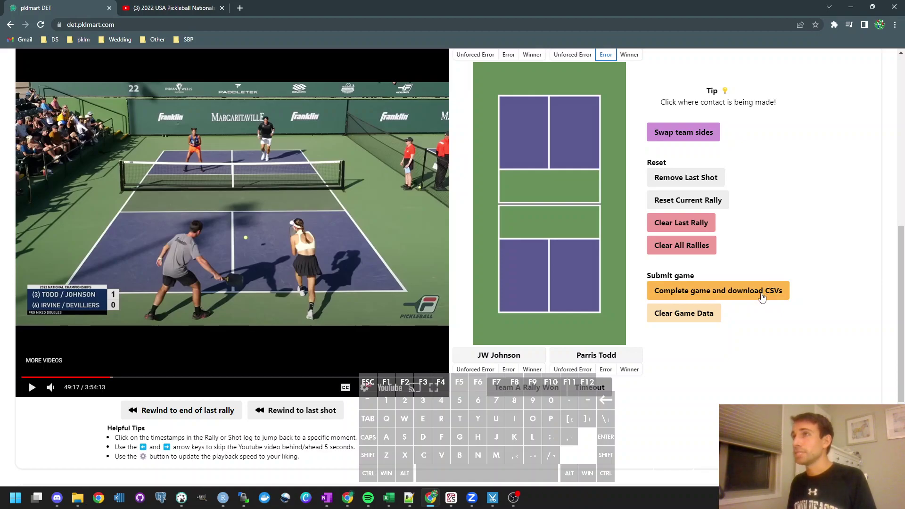
scroll(763, 297, up, 1)
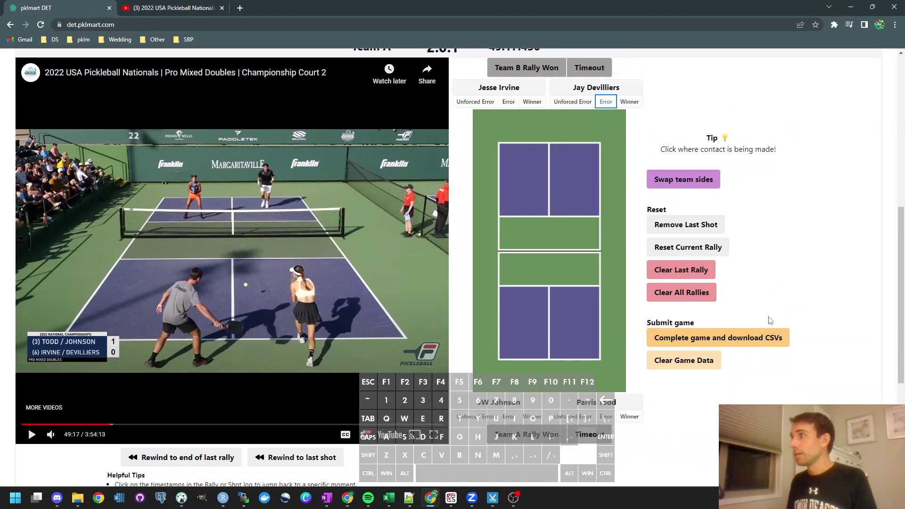
click(773, 340)
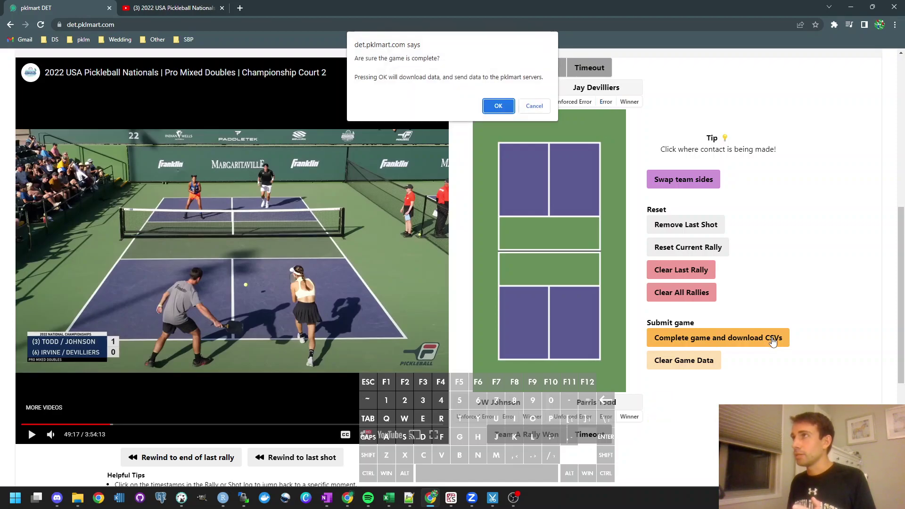
click(498, 106)
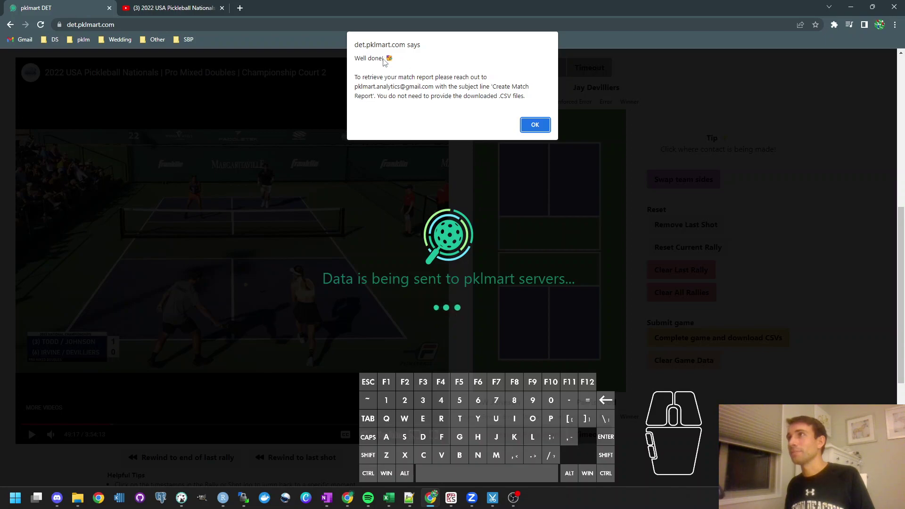
click(536, 125)
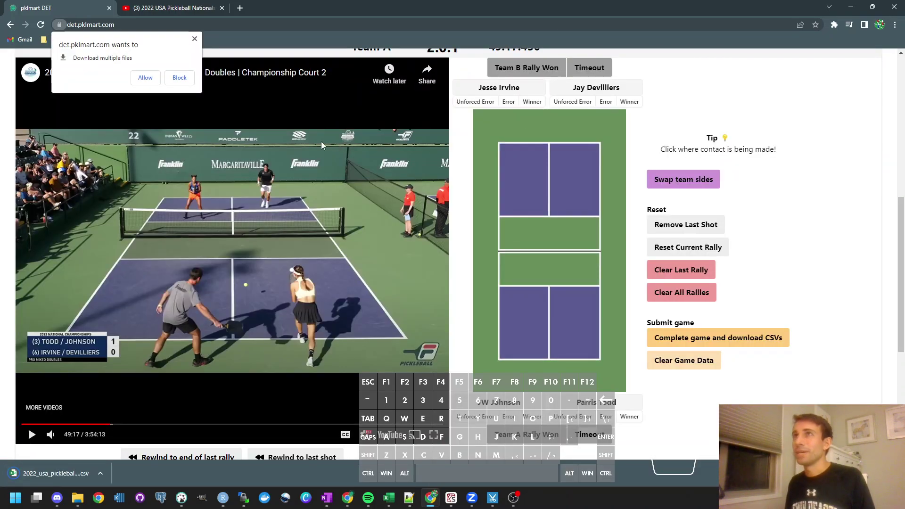
click(145, 78)
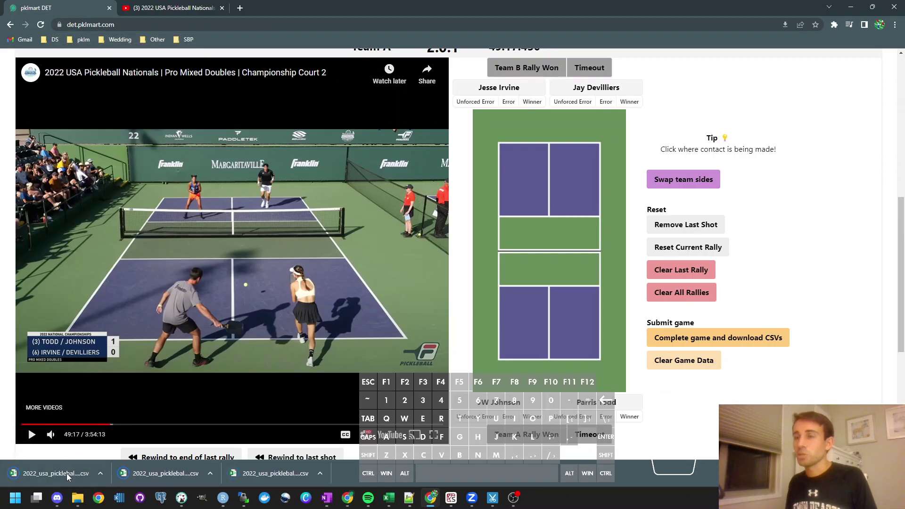